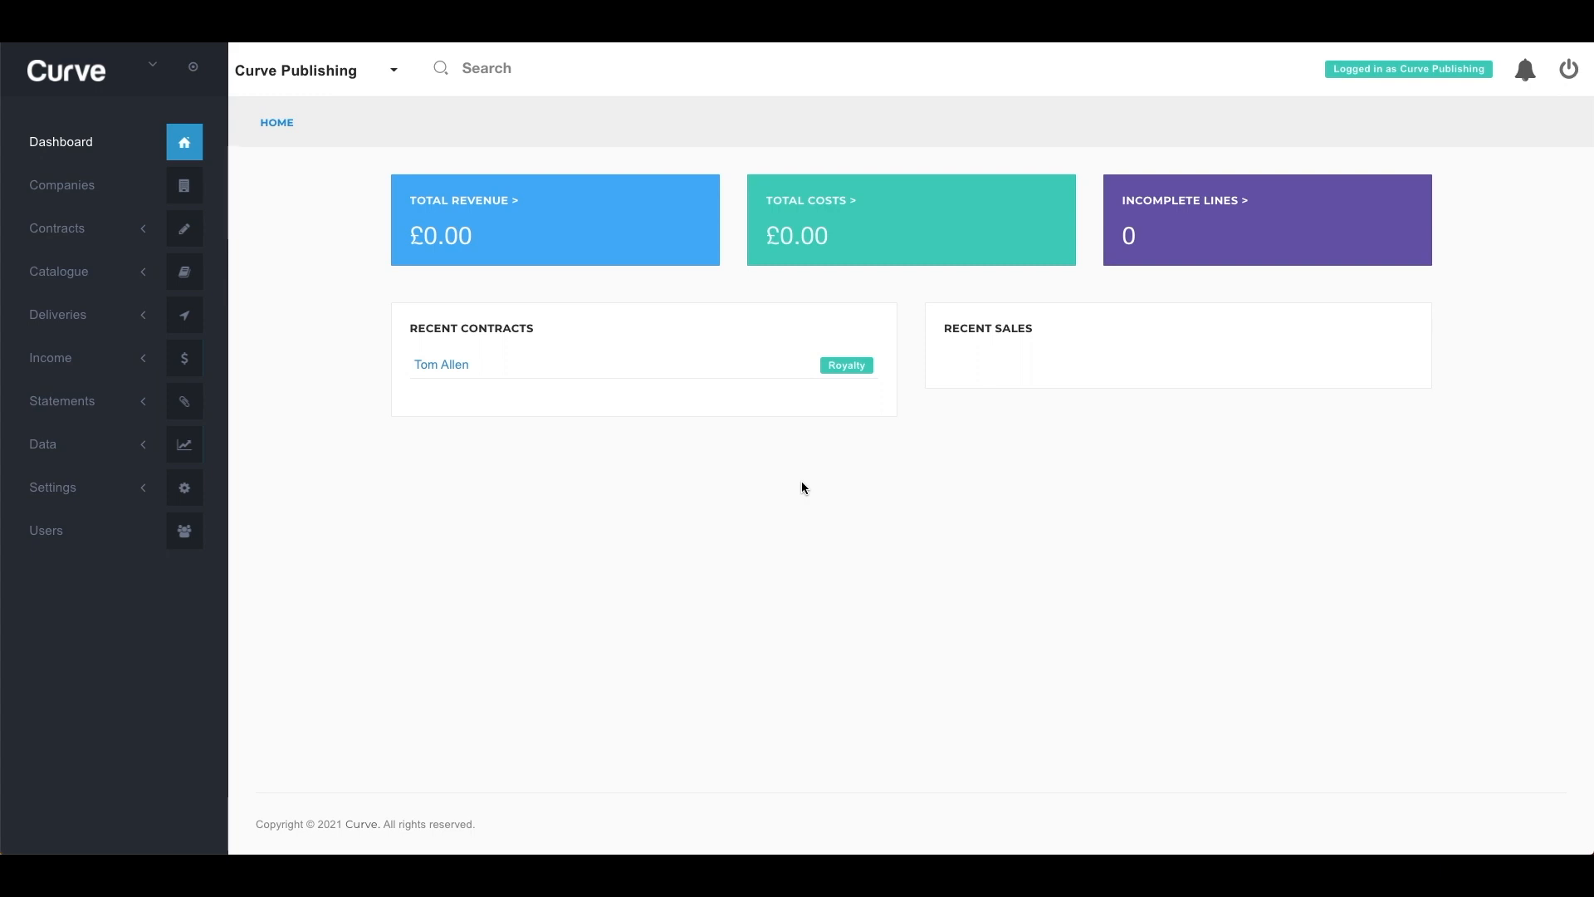
- Bulk upload the sales file HFA - Publishing Demo.csv to Income and complete the upload
left_click(88, 365)
left_click(54, 419)
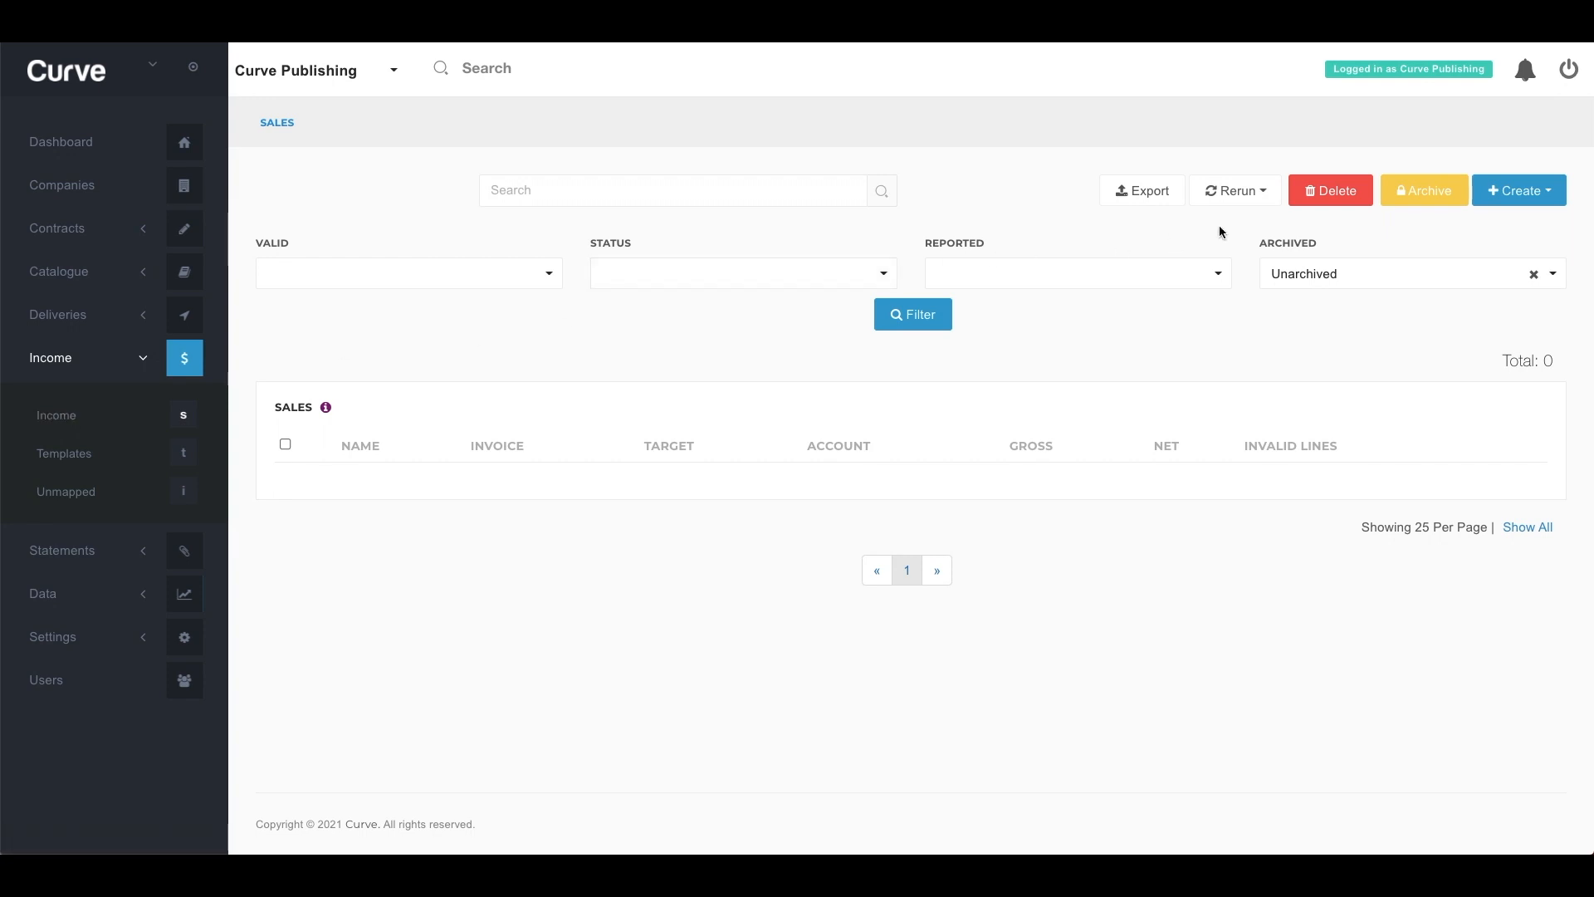
left_click(1497, 205)
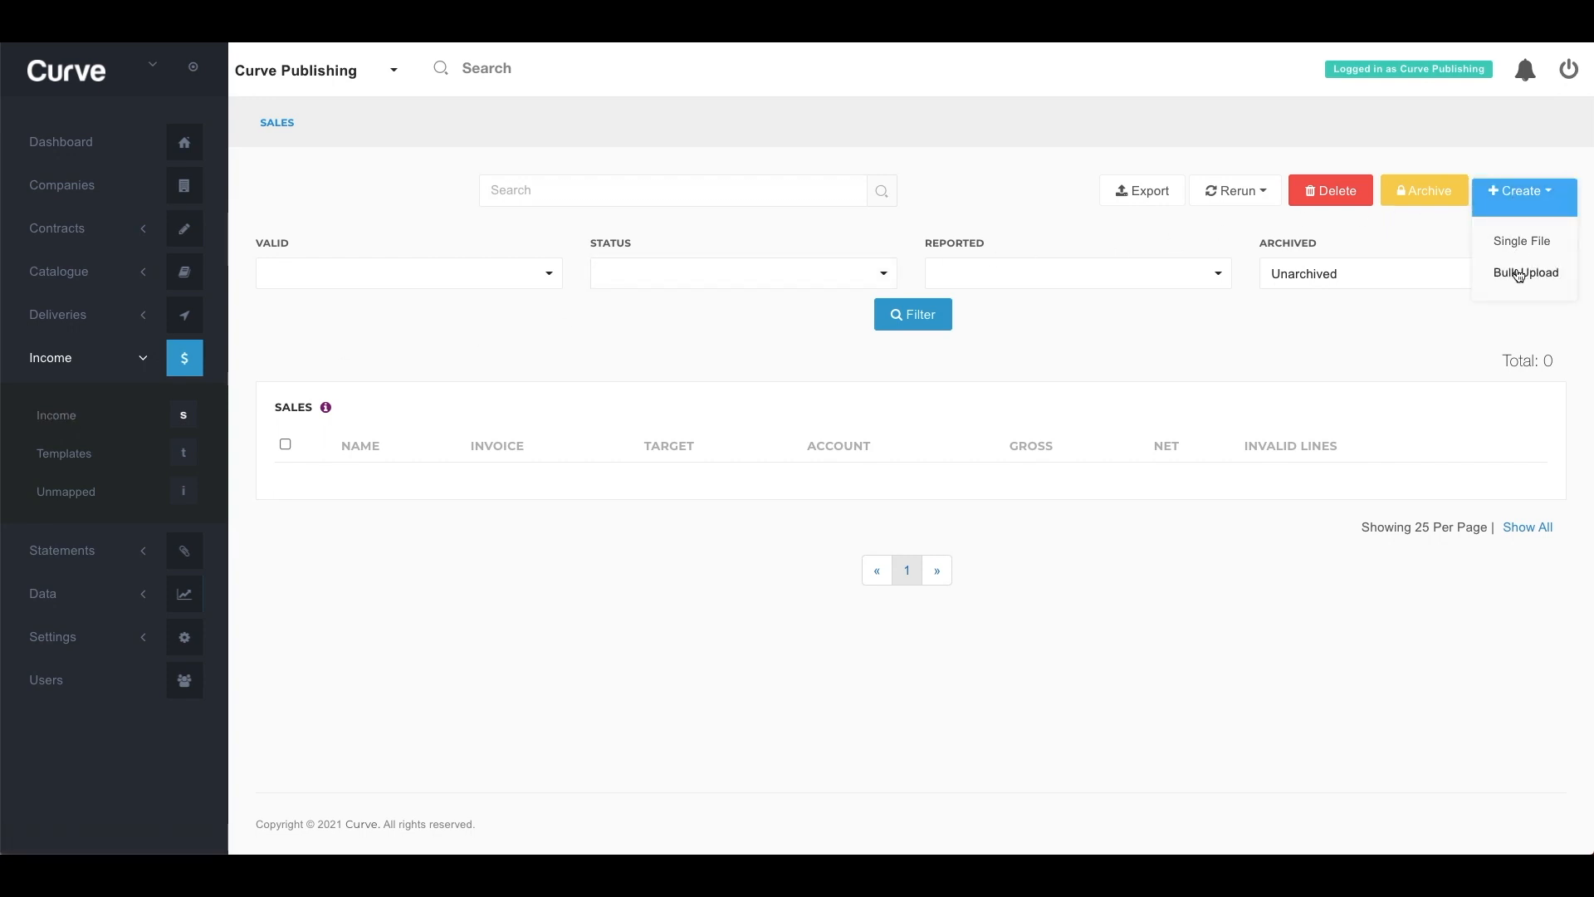
left_click(1521, 273)
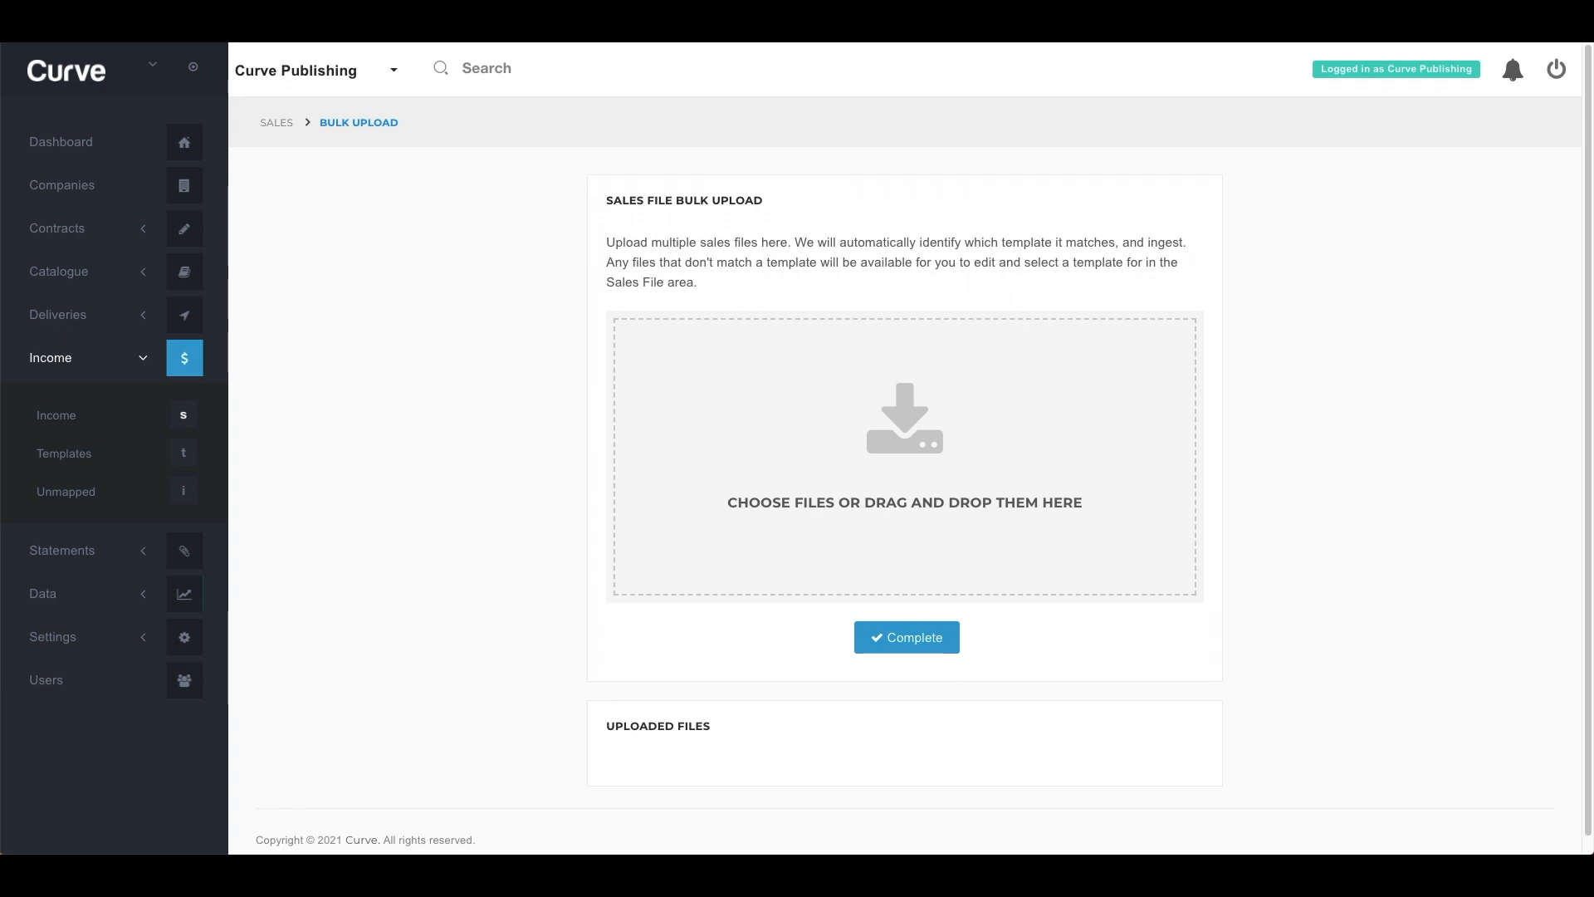
left_click_drag(1589, 65, 969, 70)
left_click_drag(792, 135, 847, 463)
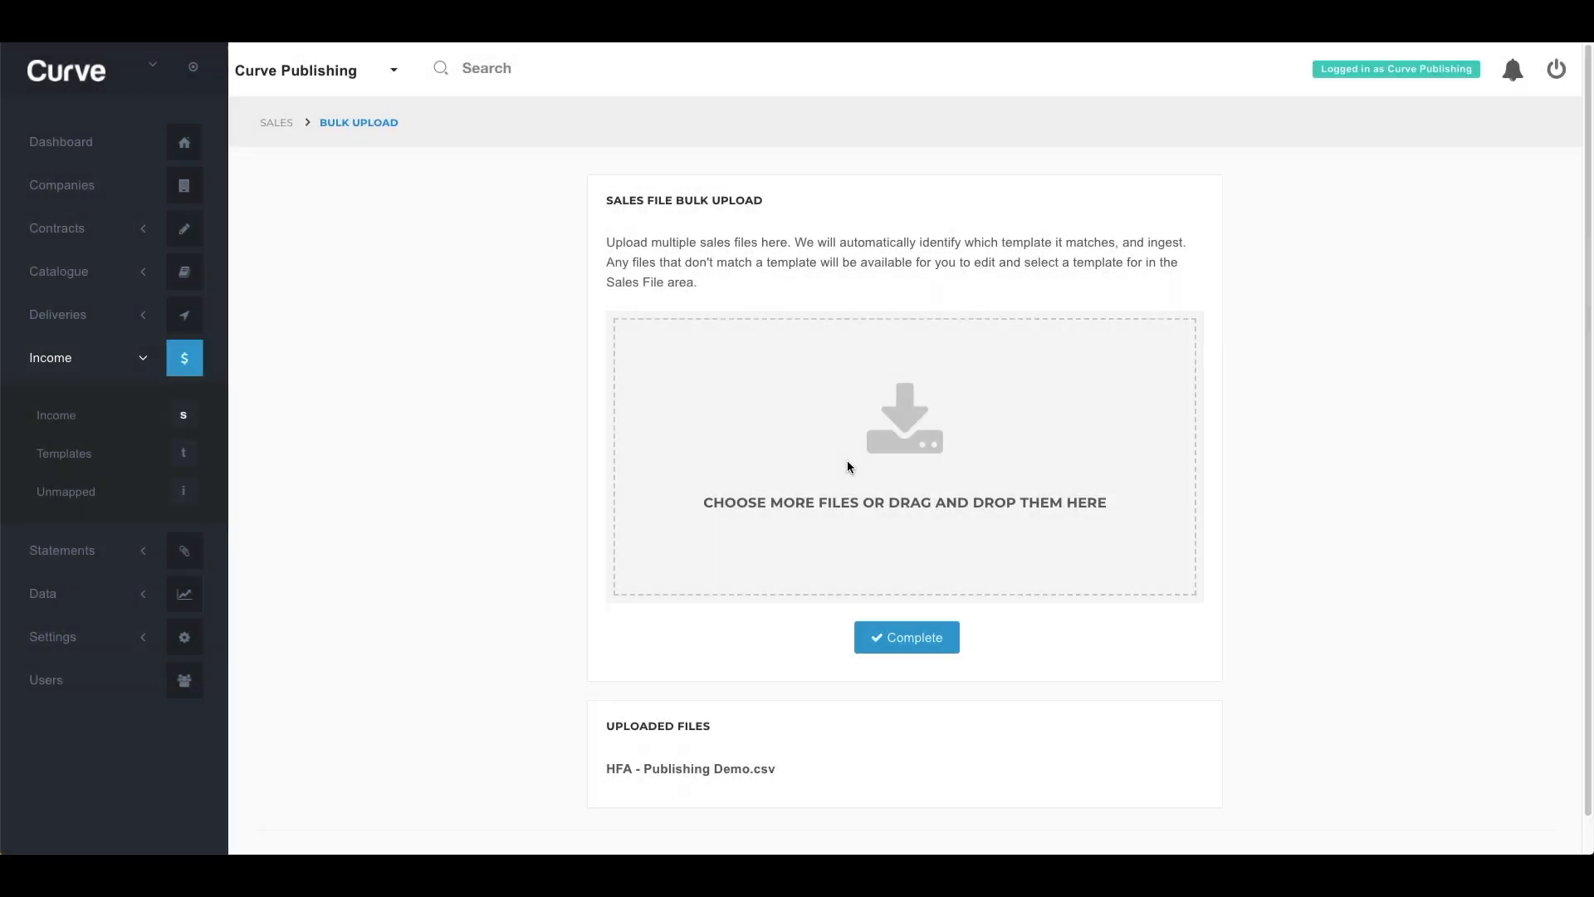
left_click(899, 637)
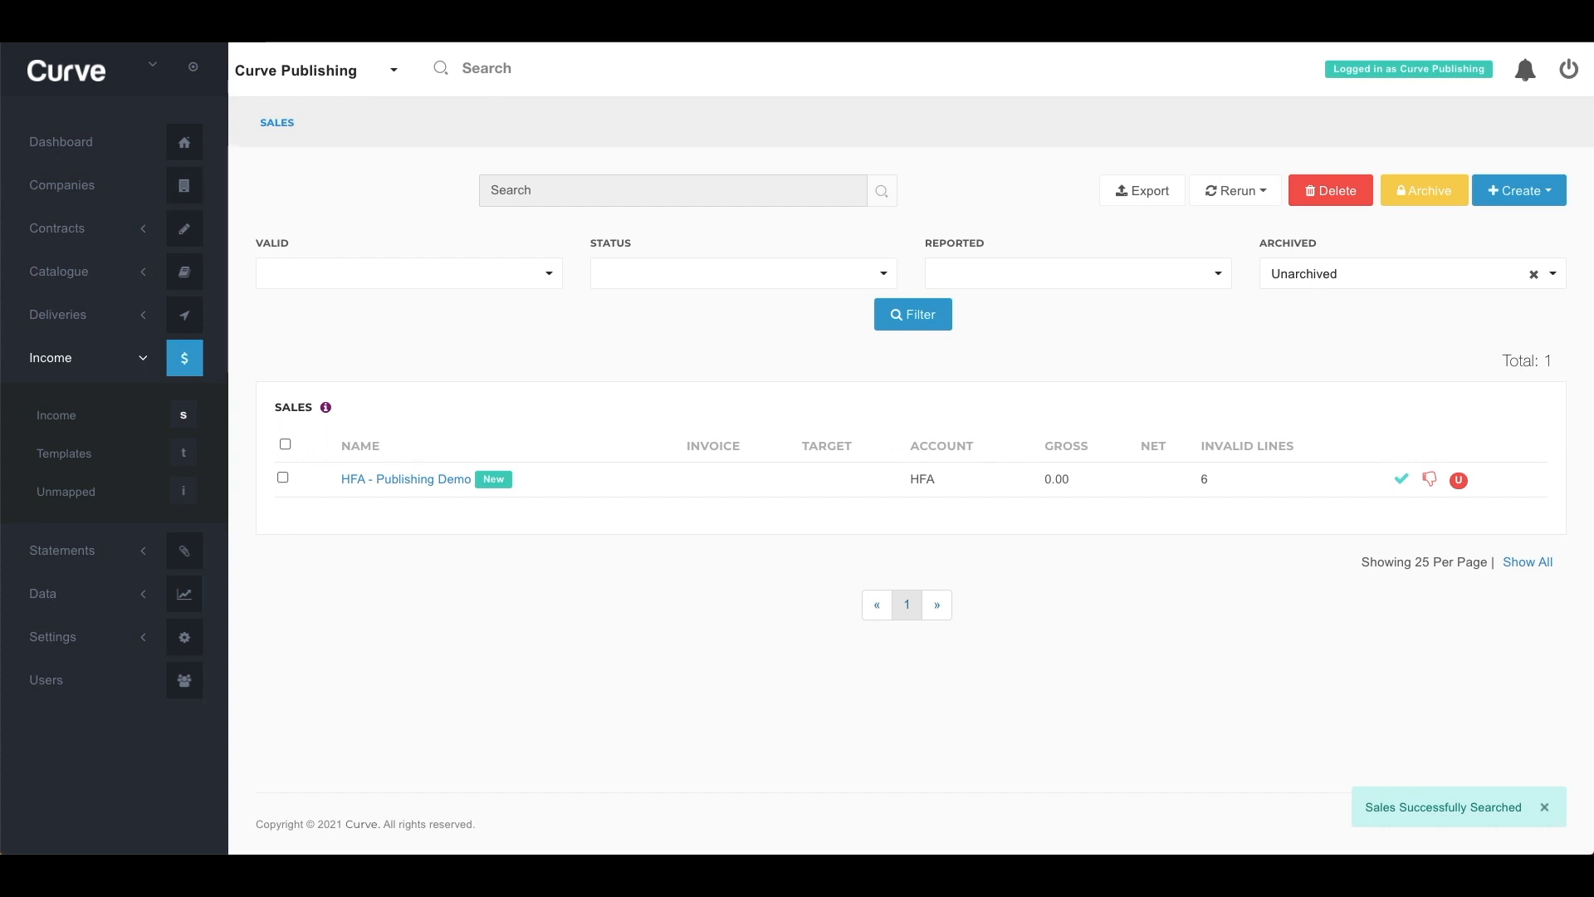
- Open the HFA - Publishing Demo sales file and save its setup with target period 2020H2 and no invoice number
left_click(415, 480)
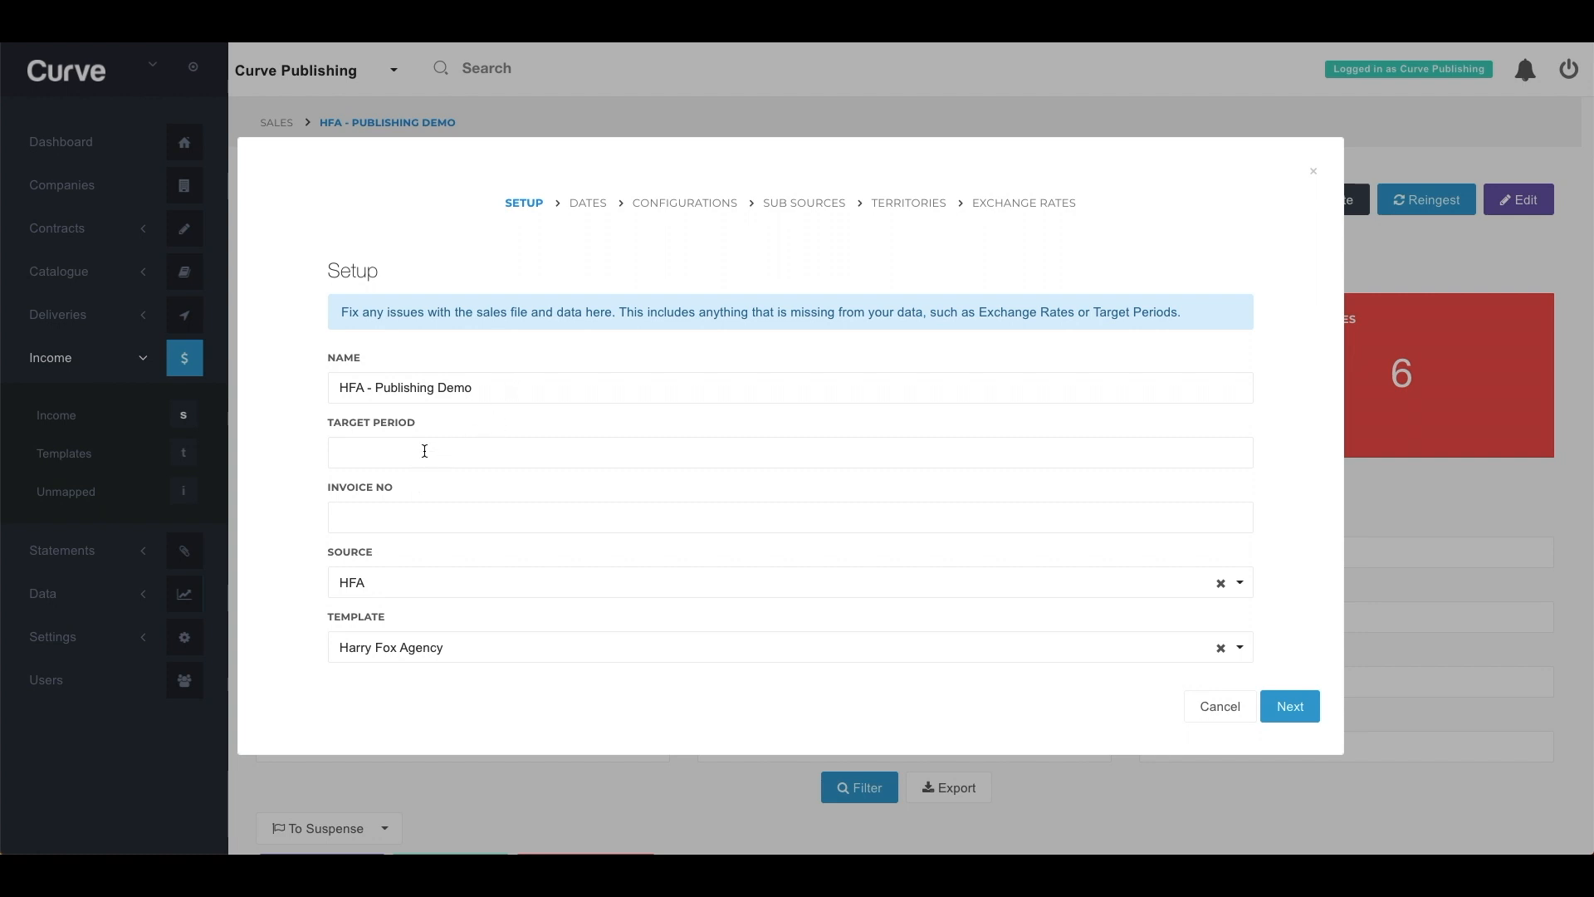
left_click(424, 451)
type("2020H2")
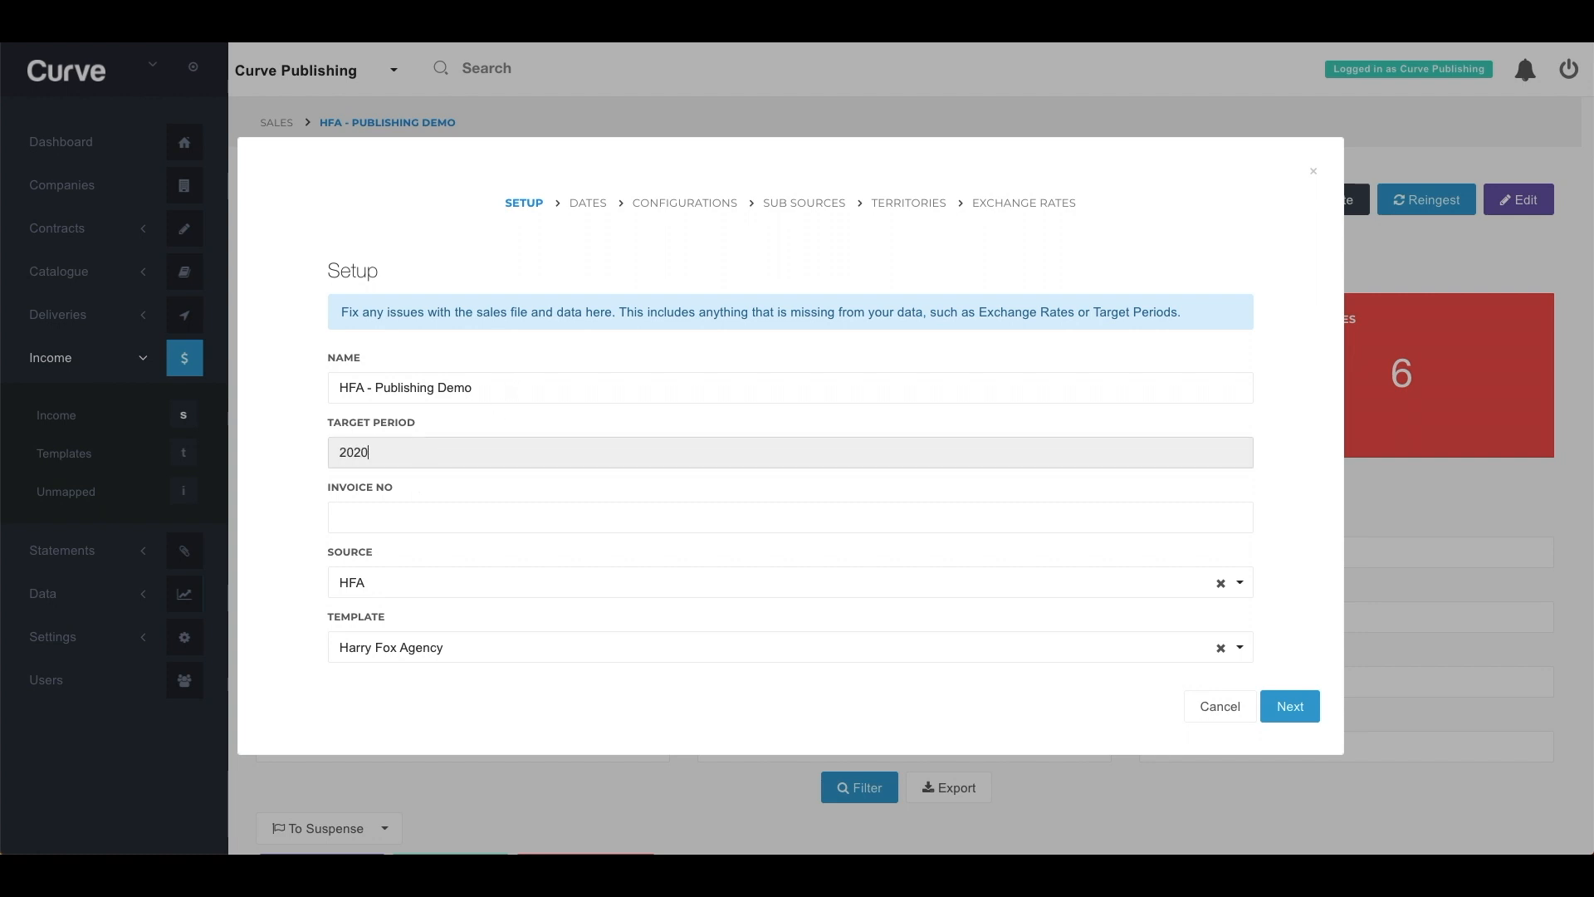
left_click(452, 508)
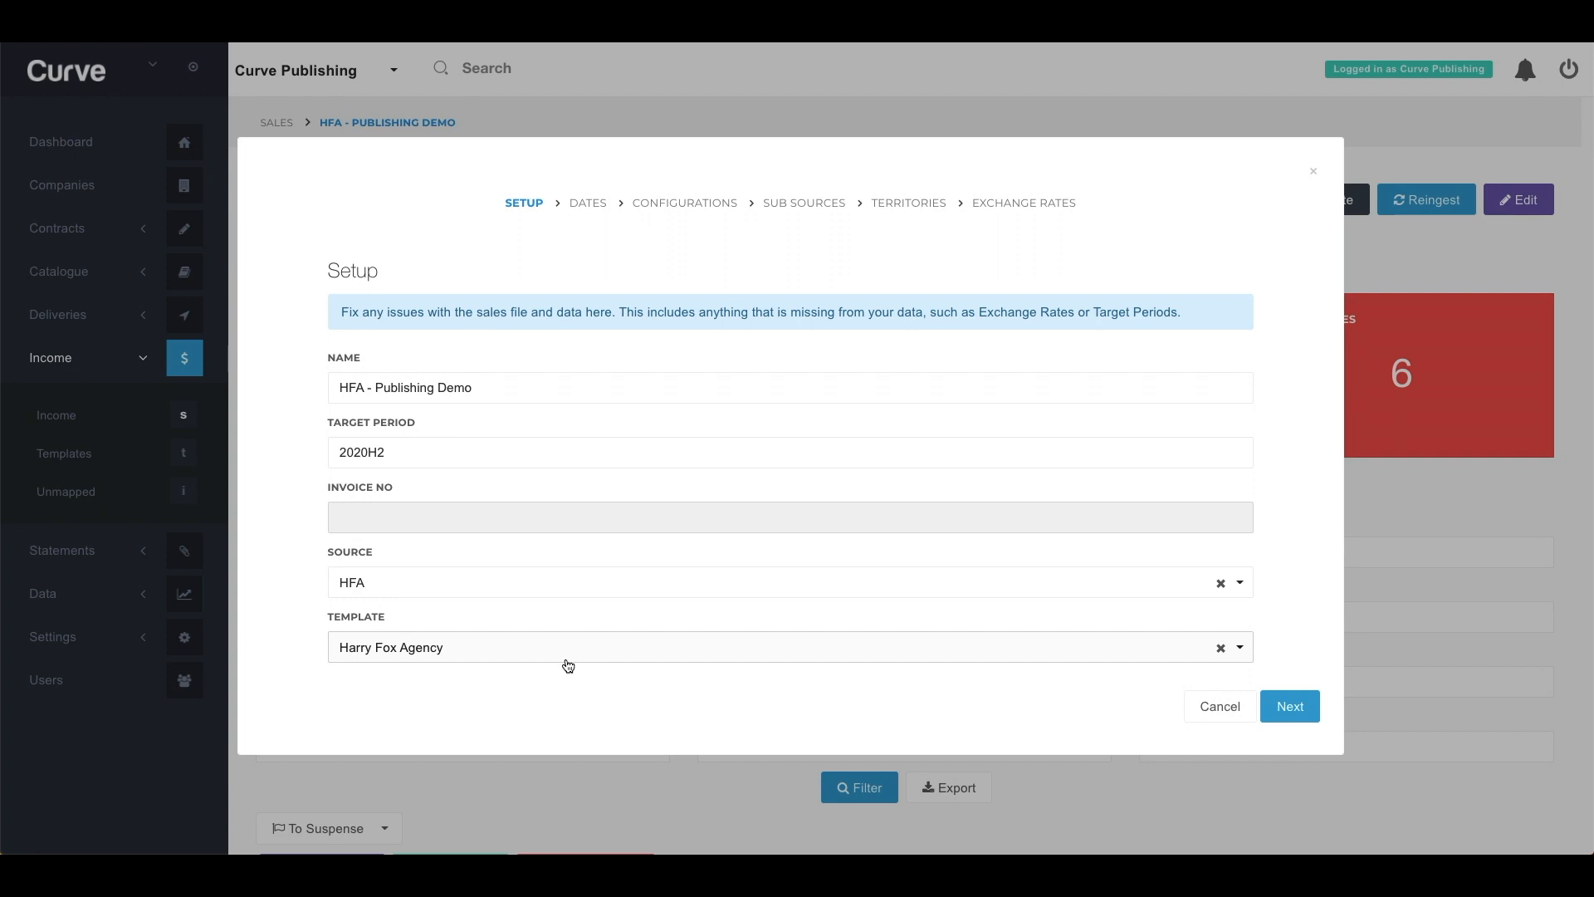
left_click(1287, 706)
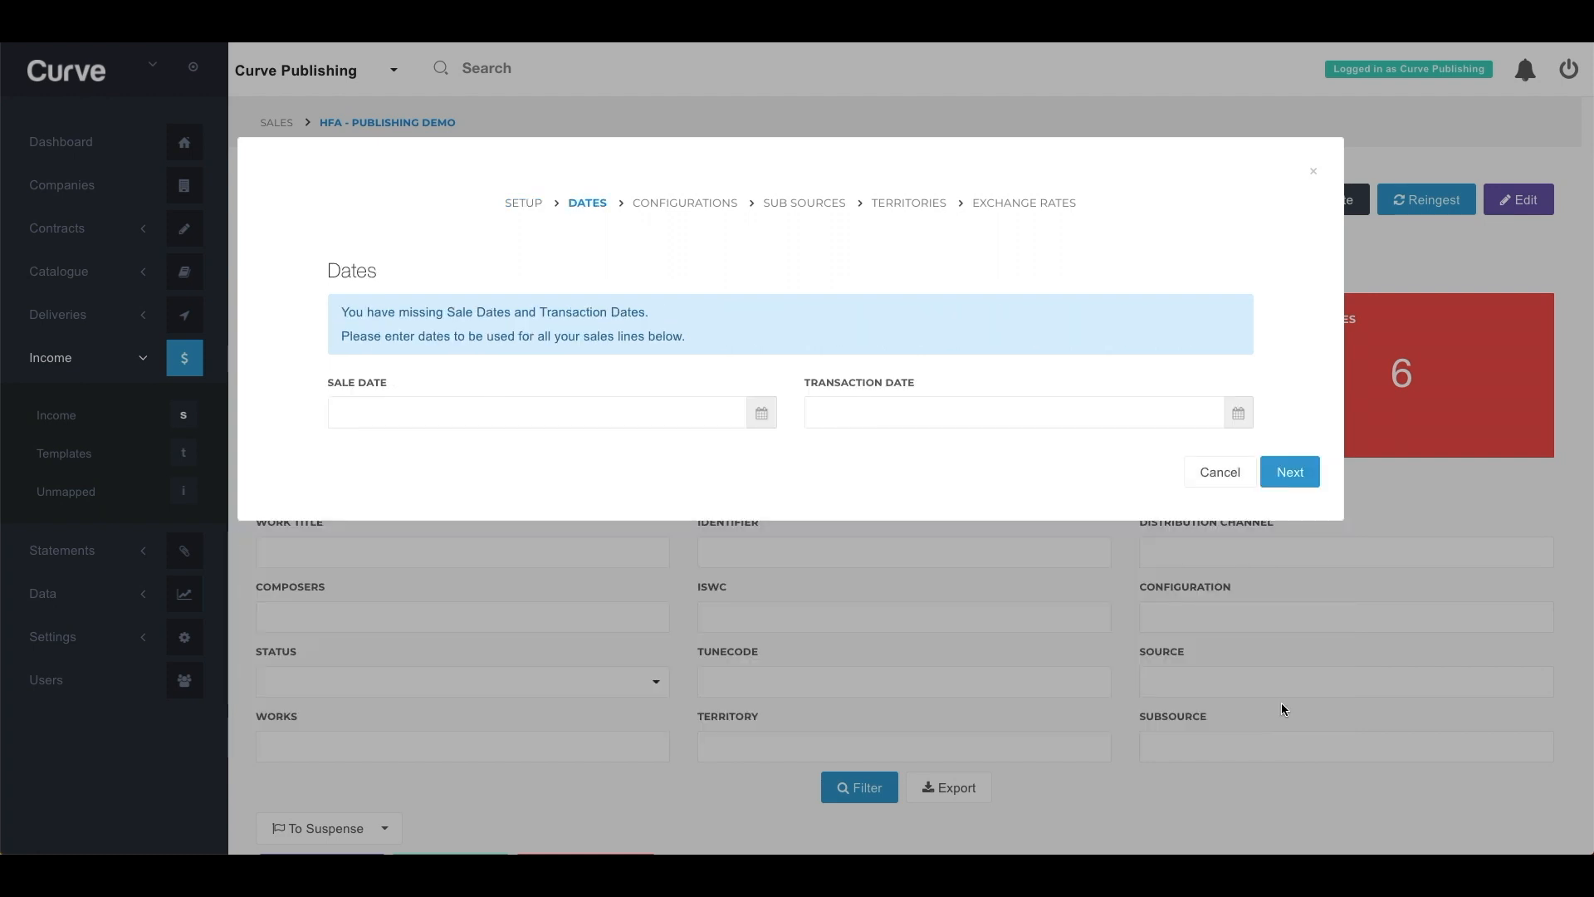
- Set the missing sale date for the sales lines to 31/12/2020
left_click(760, 413)
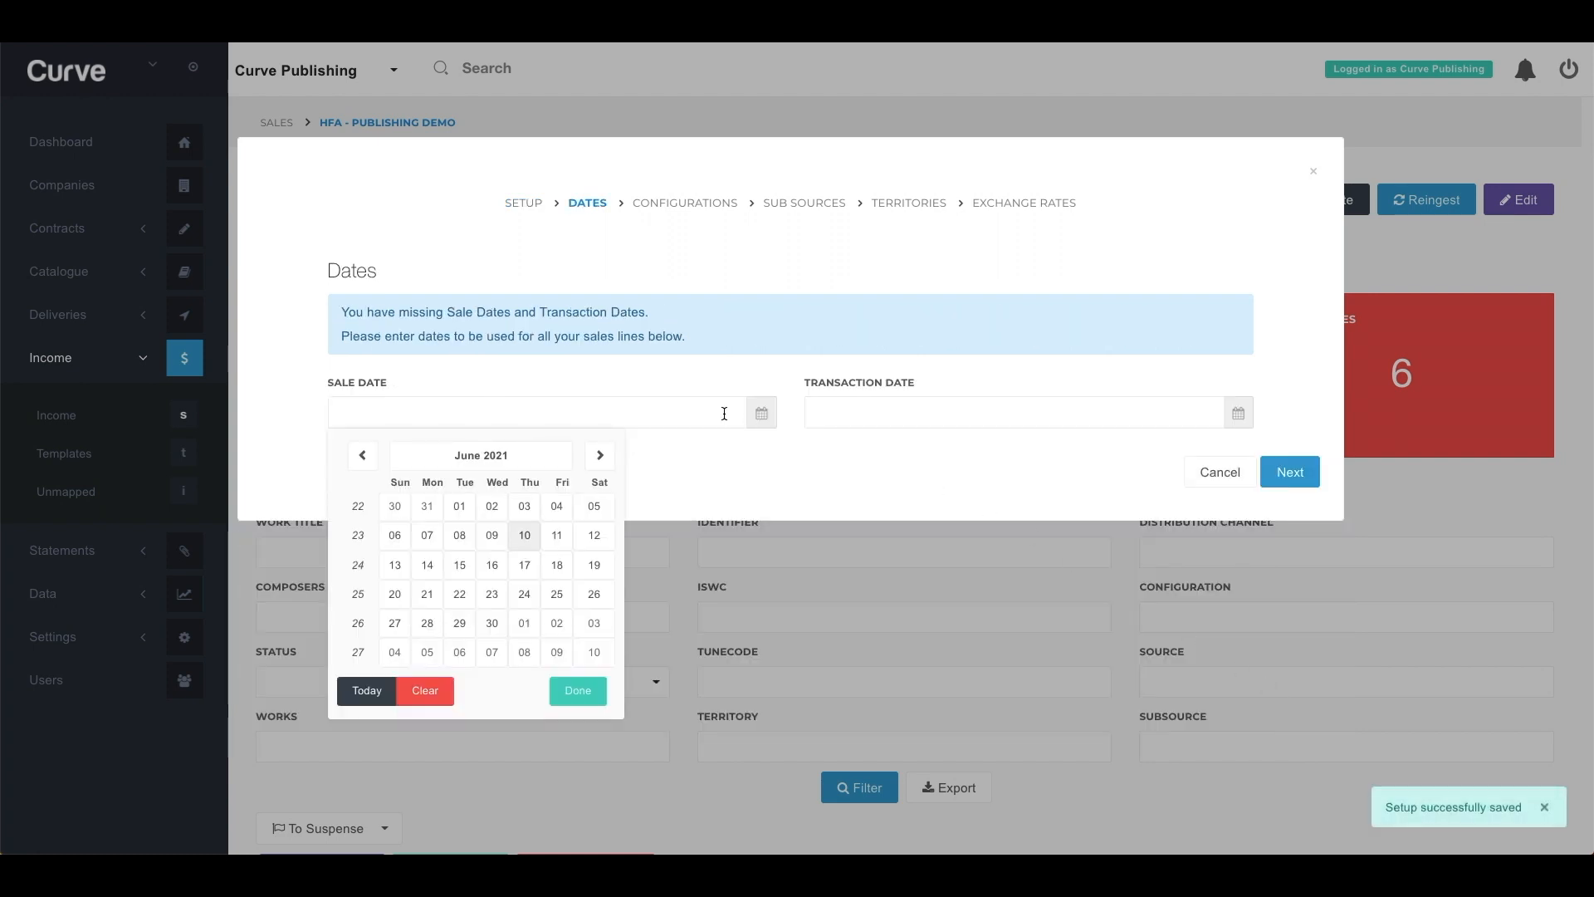
left_click(491, 455)
left_click(376, 455)
left_click(502, 610)
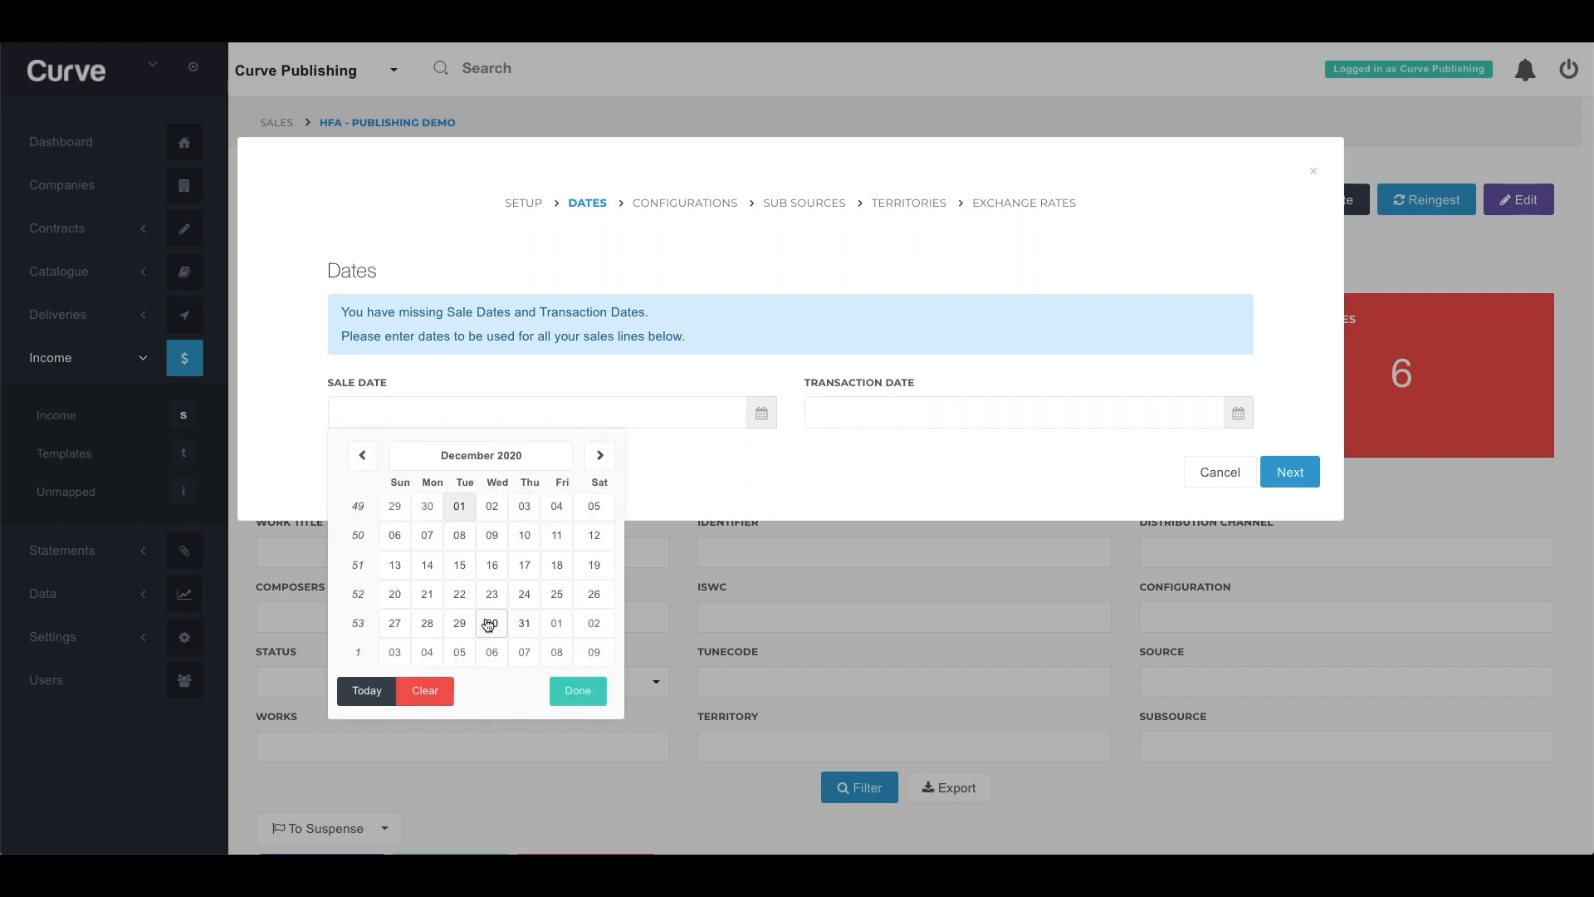
left_click(523, 623)
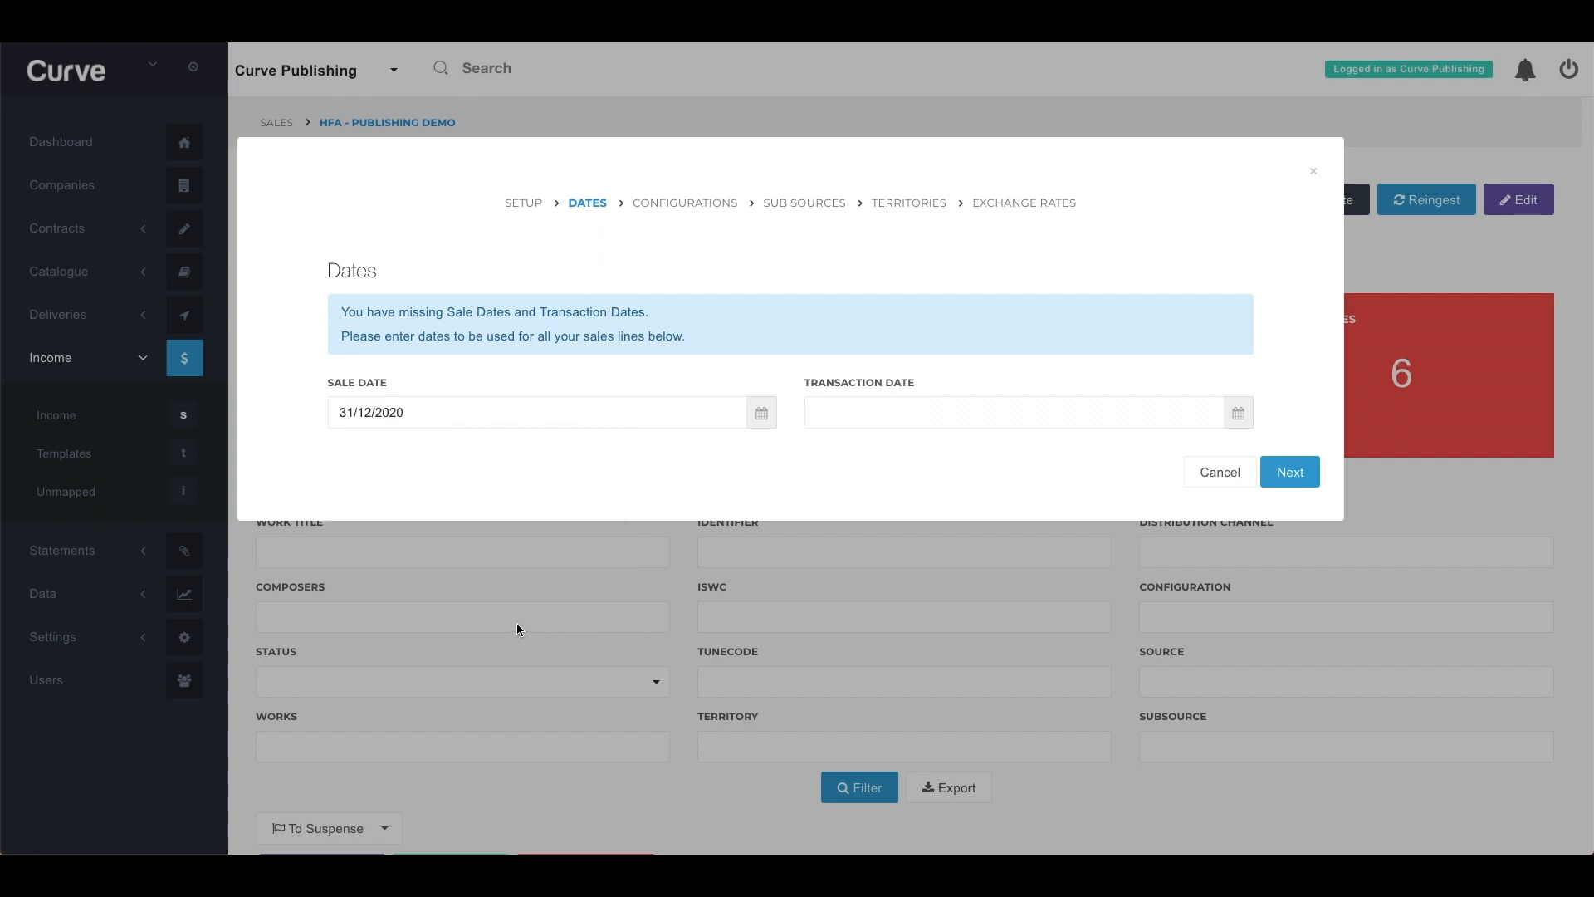
- Set the transaction date to 31/12/2020 and save the dates
left_click(1236, 415)
left_click(918, 465)
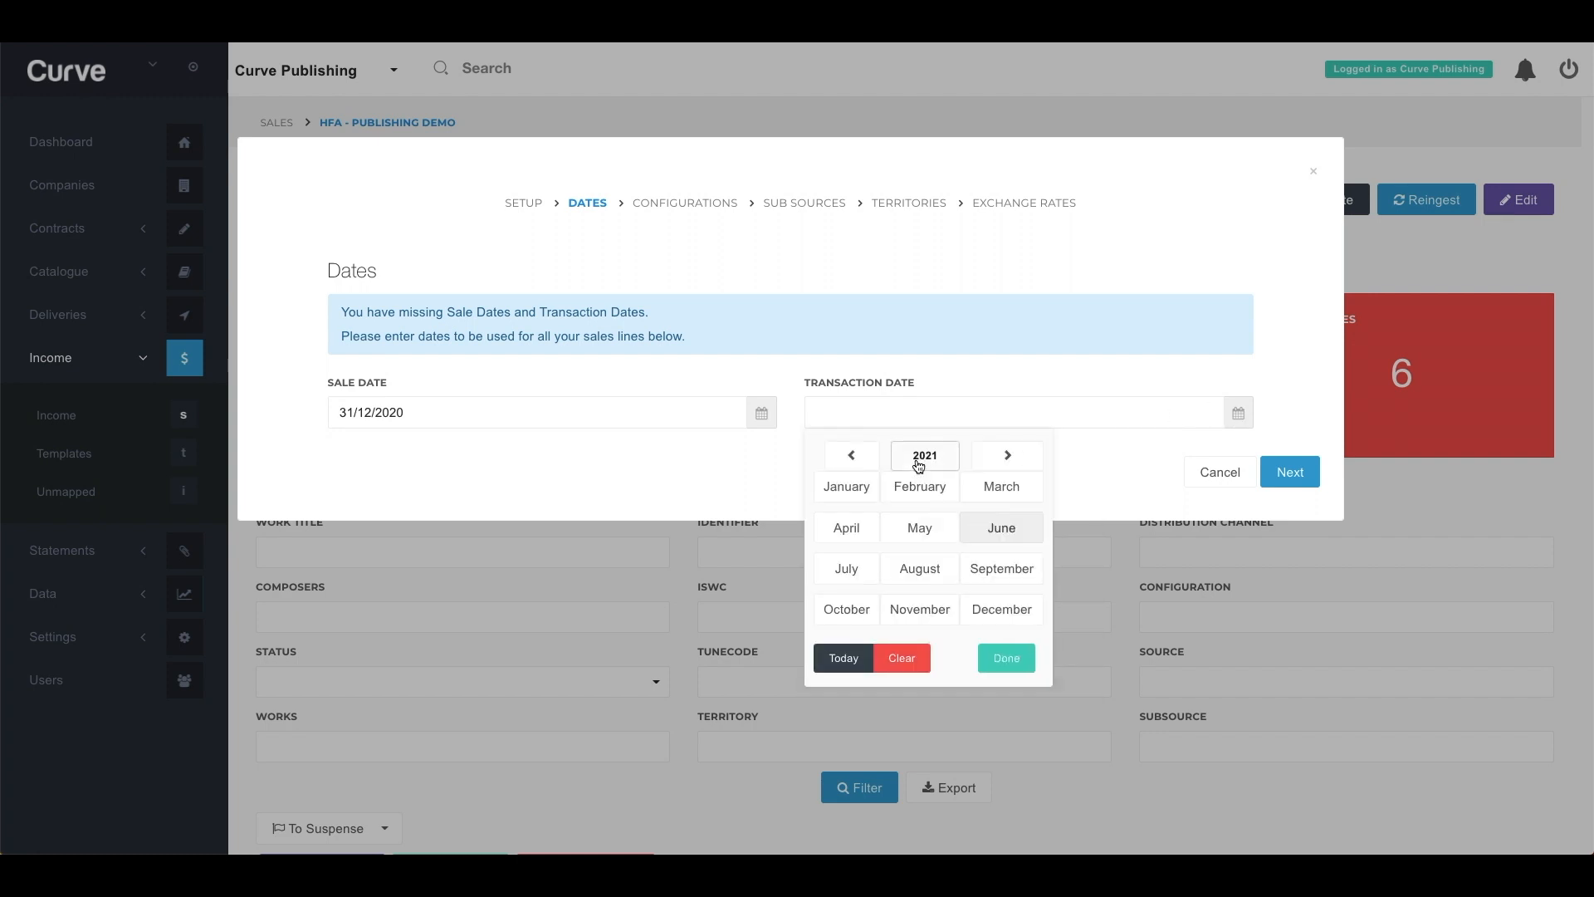
left_click(850, 455)
left_click(1001, 610)
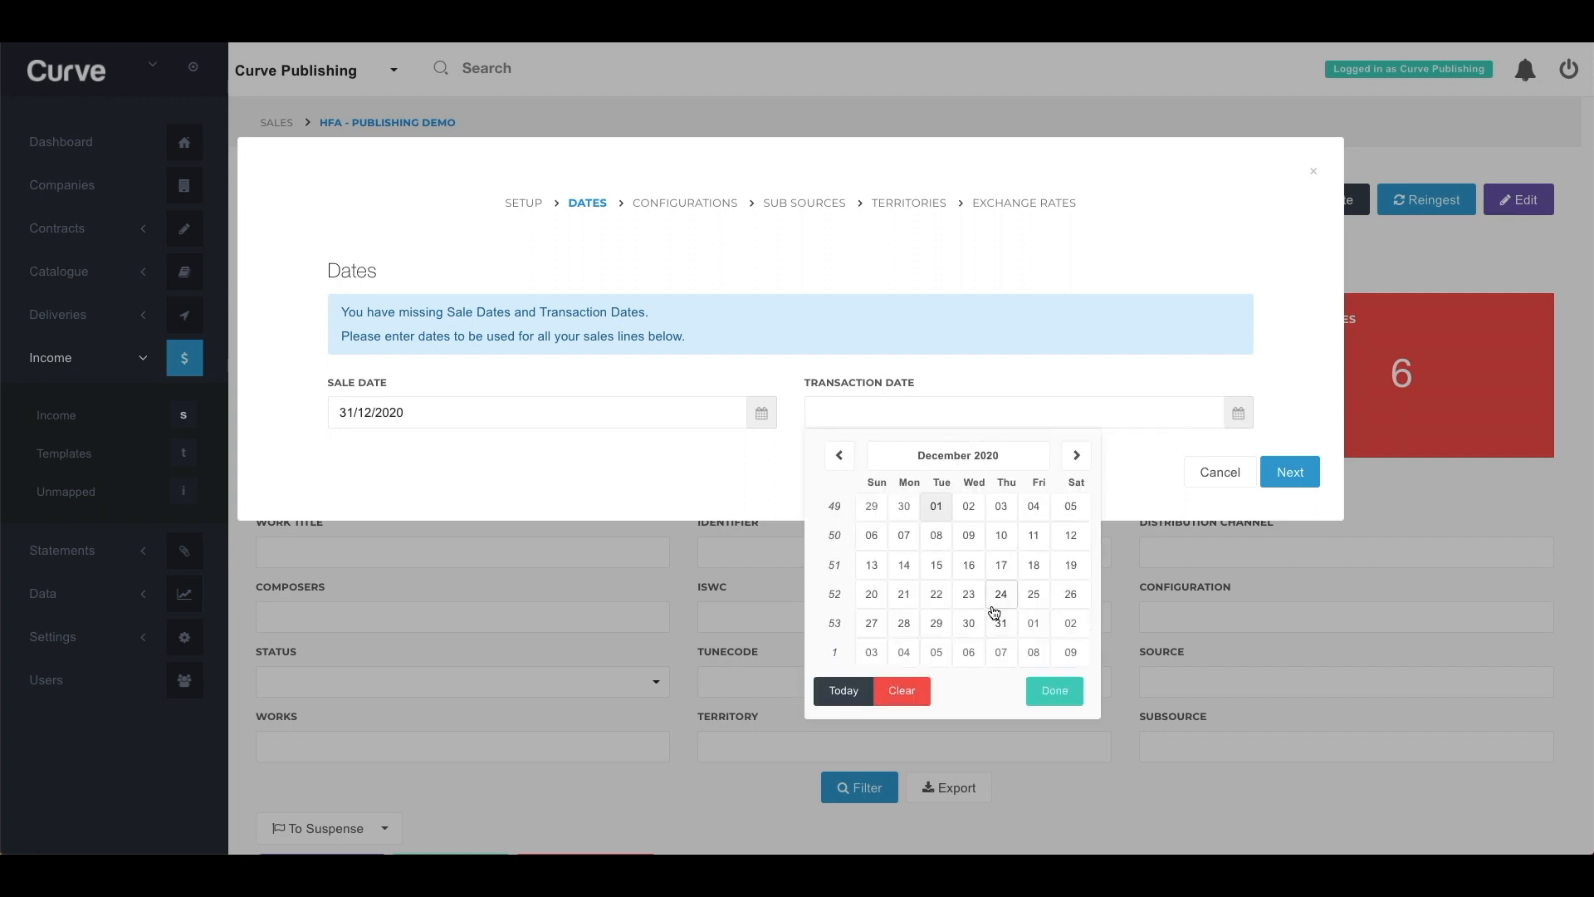
left_click(1003, 623)
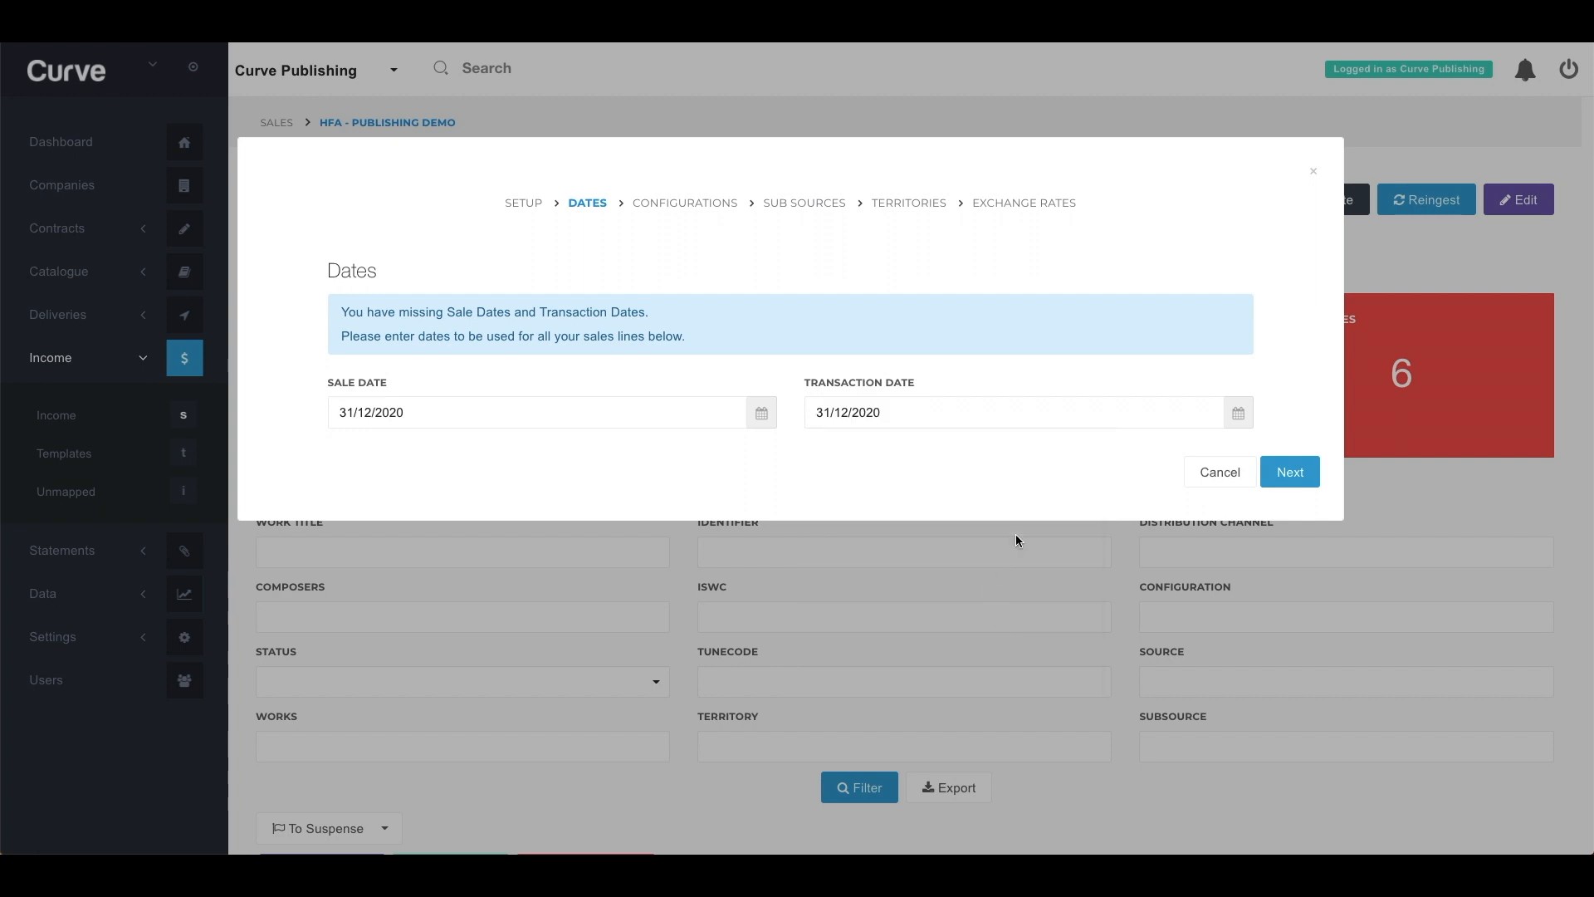
left_click(1296, 470)
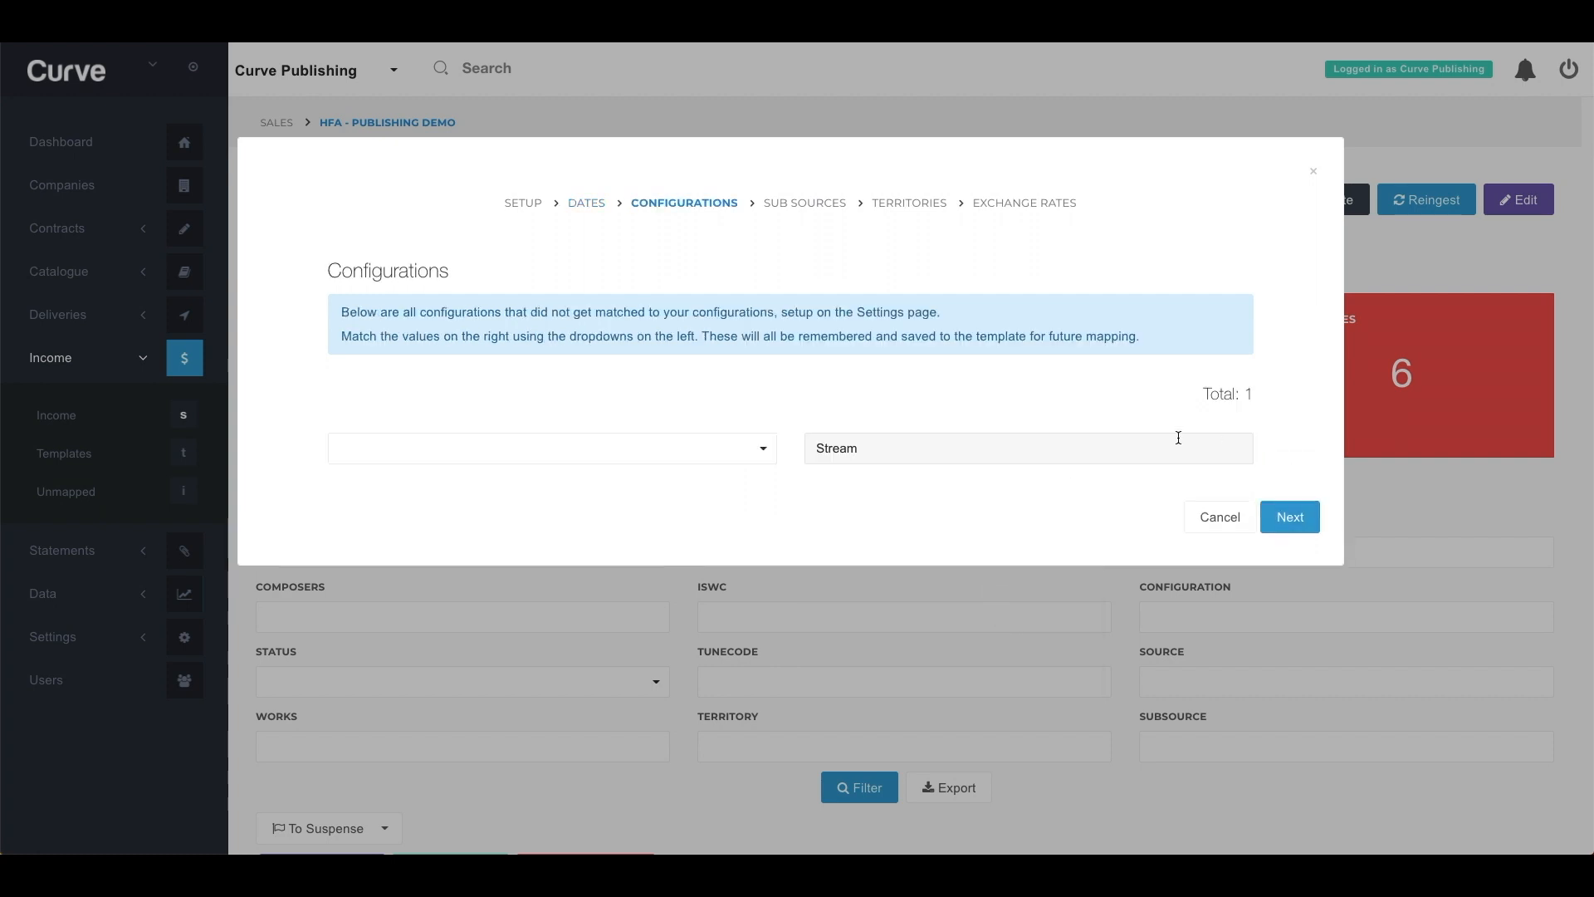
- Map the unmatched configuration Stream to Streaming and save the mapping
left_click(675, 449)
type("Stream")
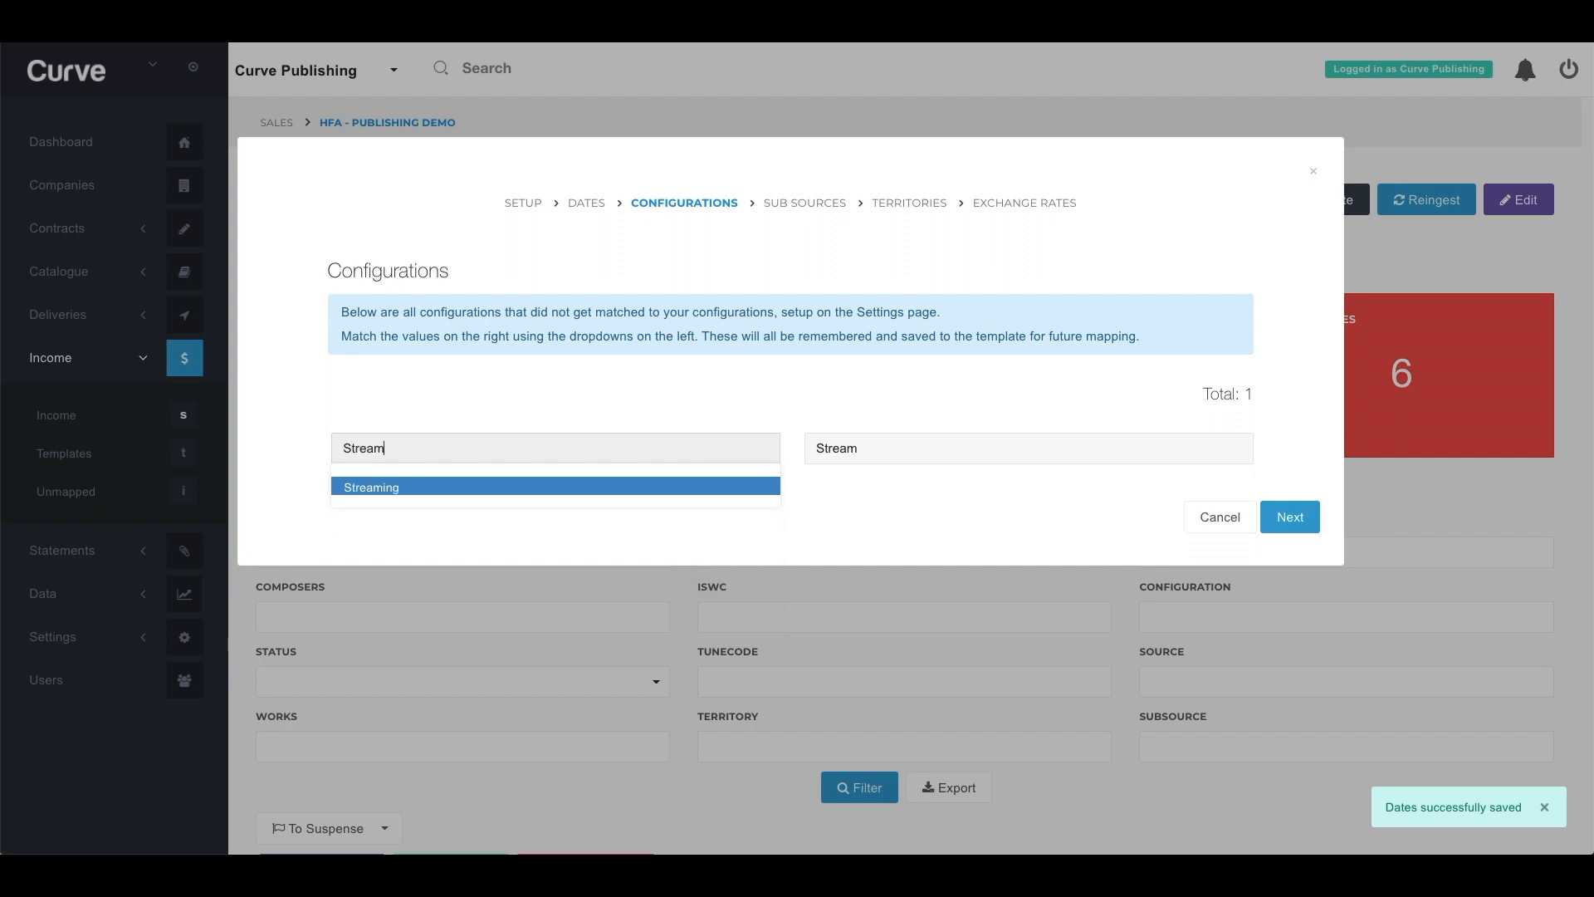
key("Return")
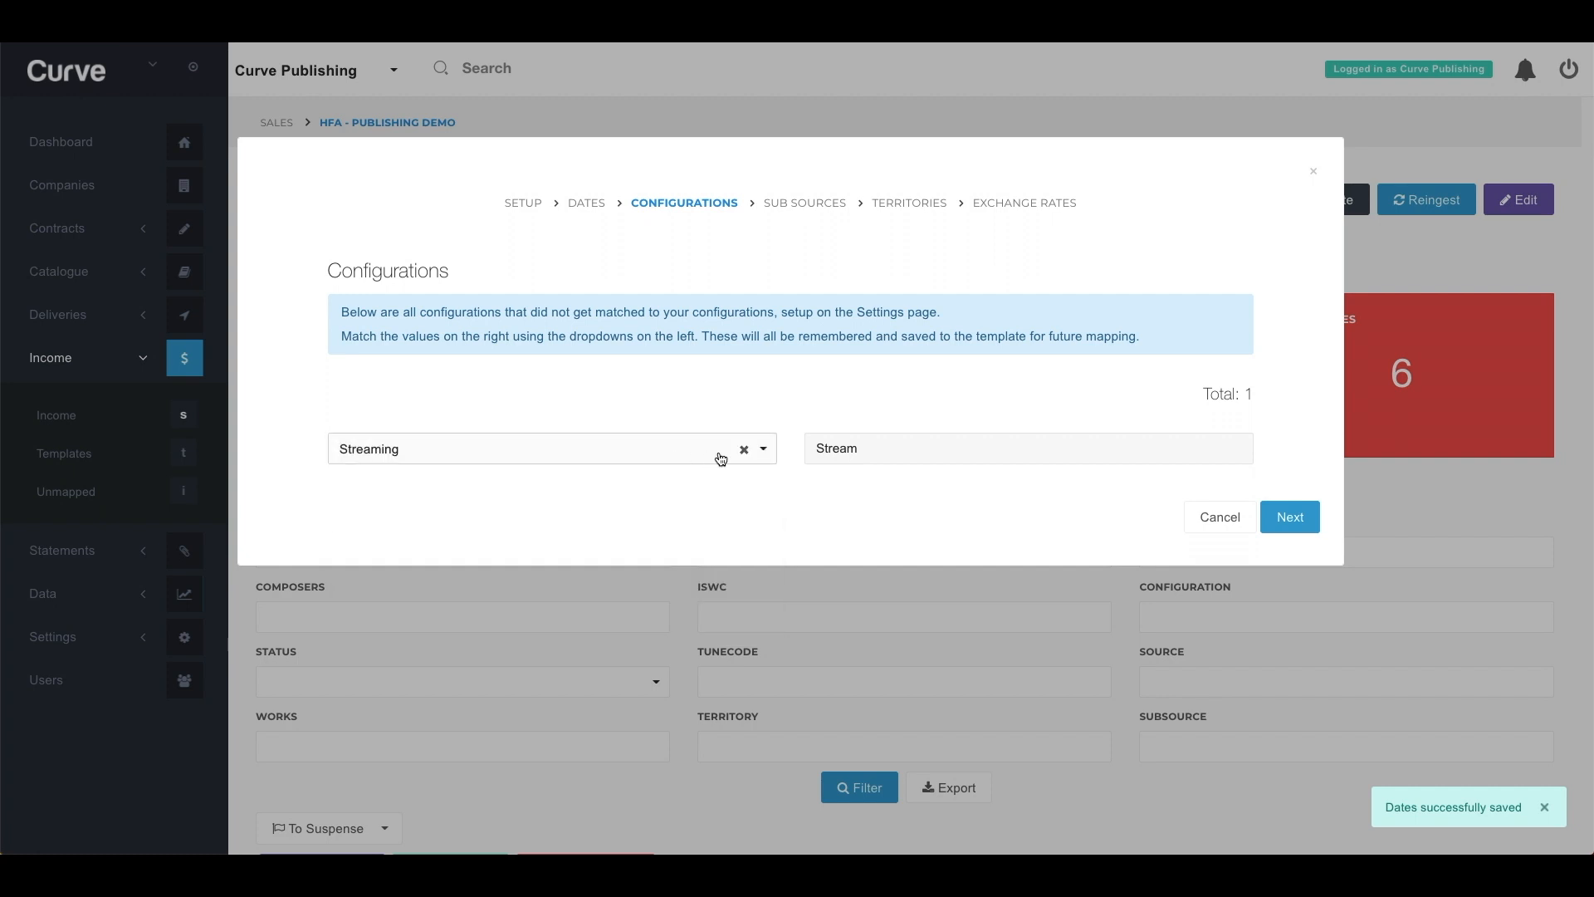
left_click(1288, 521)
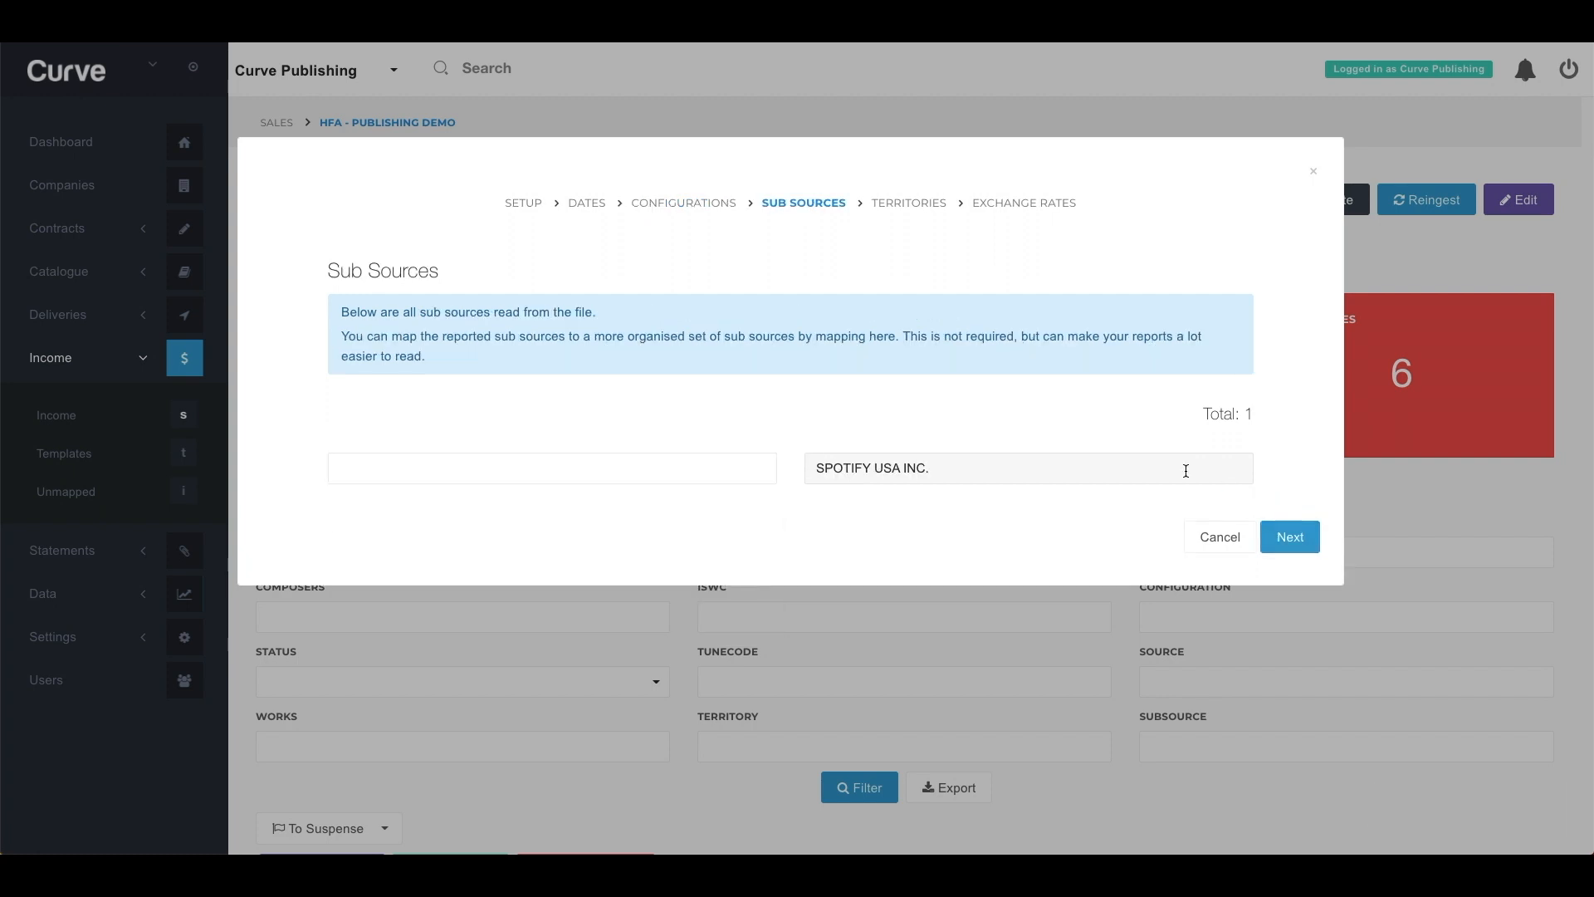
- Map the reported sub source SPOTIFY USA INC. to Spotify and save it
left_click(571, 469)
type("Sp")
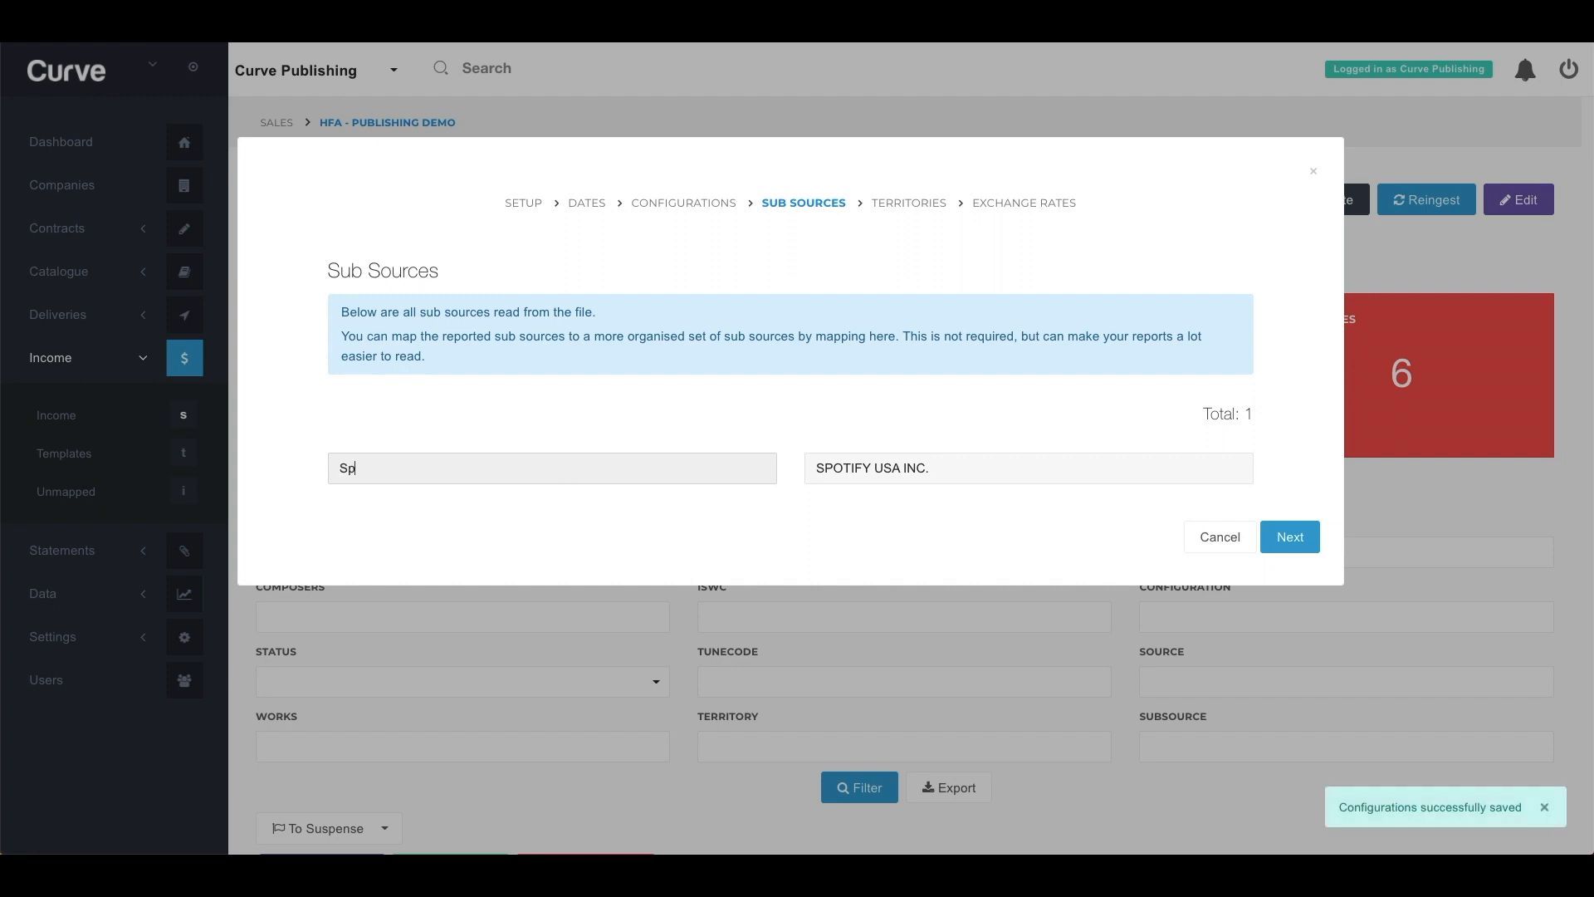
type("otify")
left_click(1290, 541)
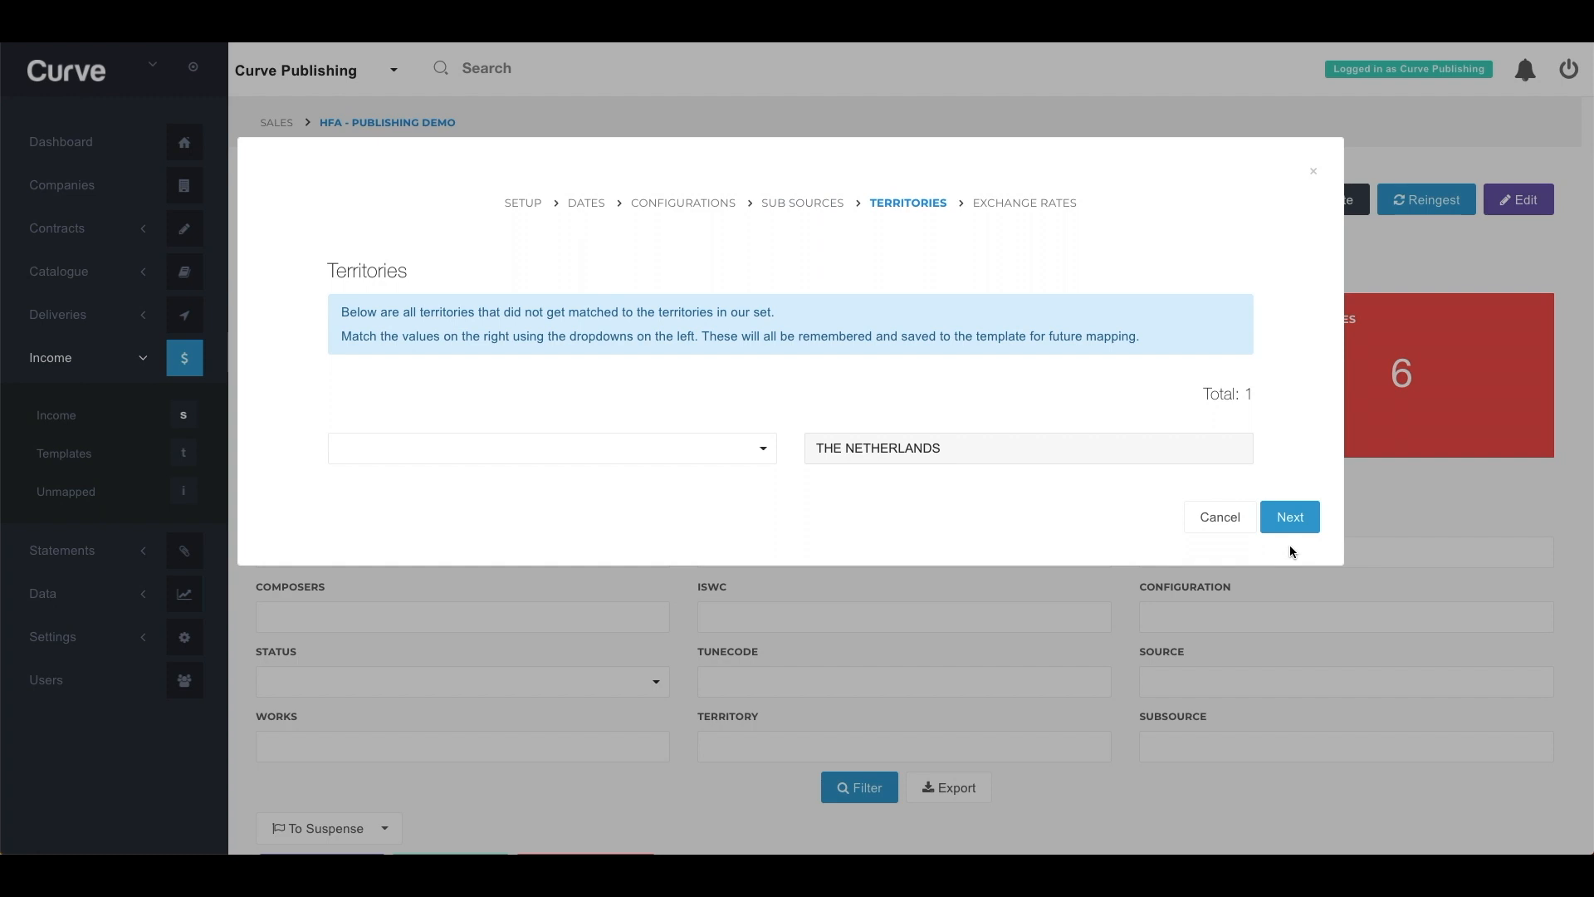
- Match the unmatched territory THE NETHERLANDS to Netherlands in Europe and save it
left_click(620, 448)
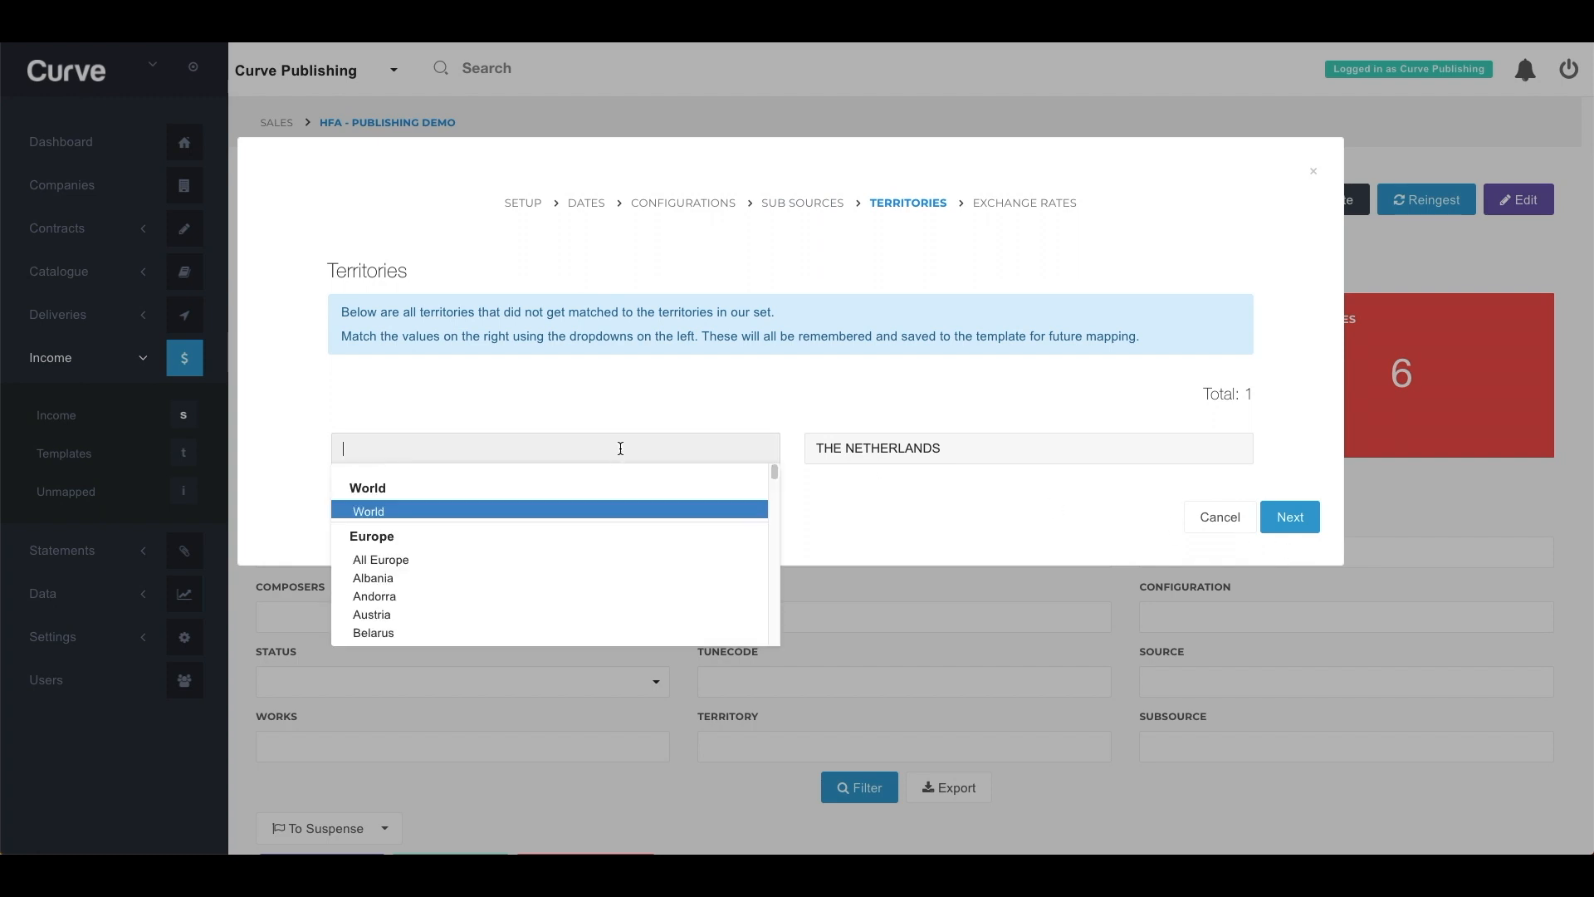
type("Nether")
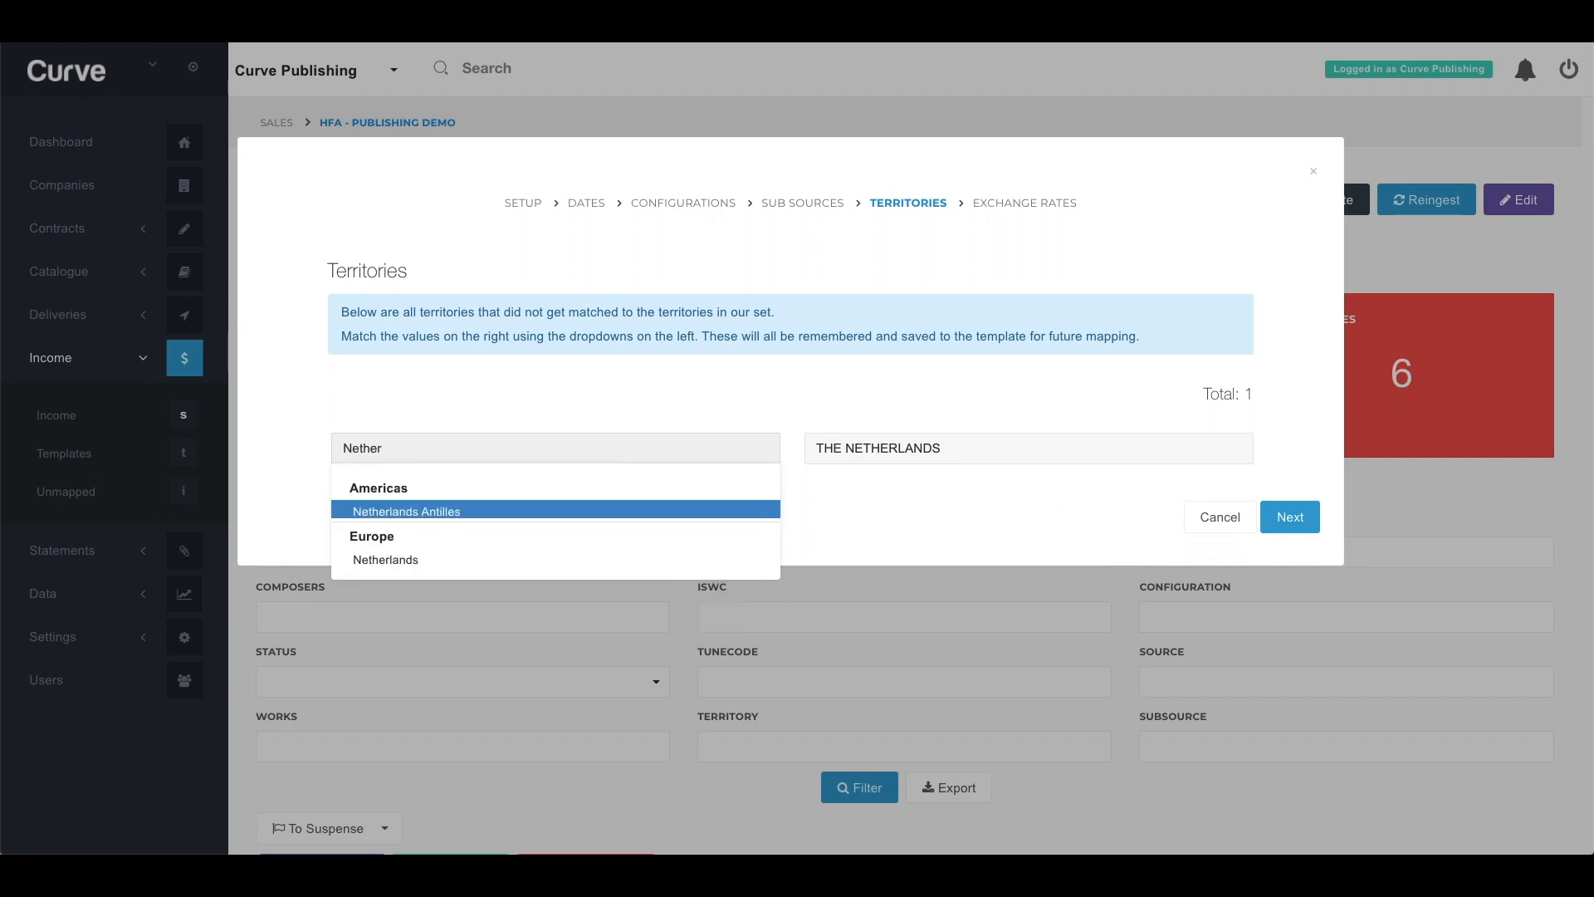
left_click(587, 559)
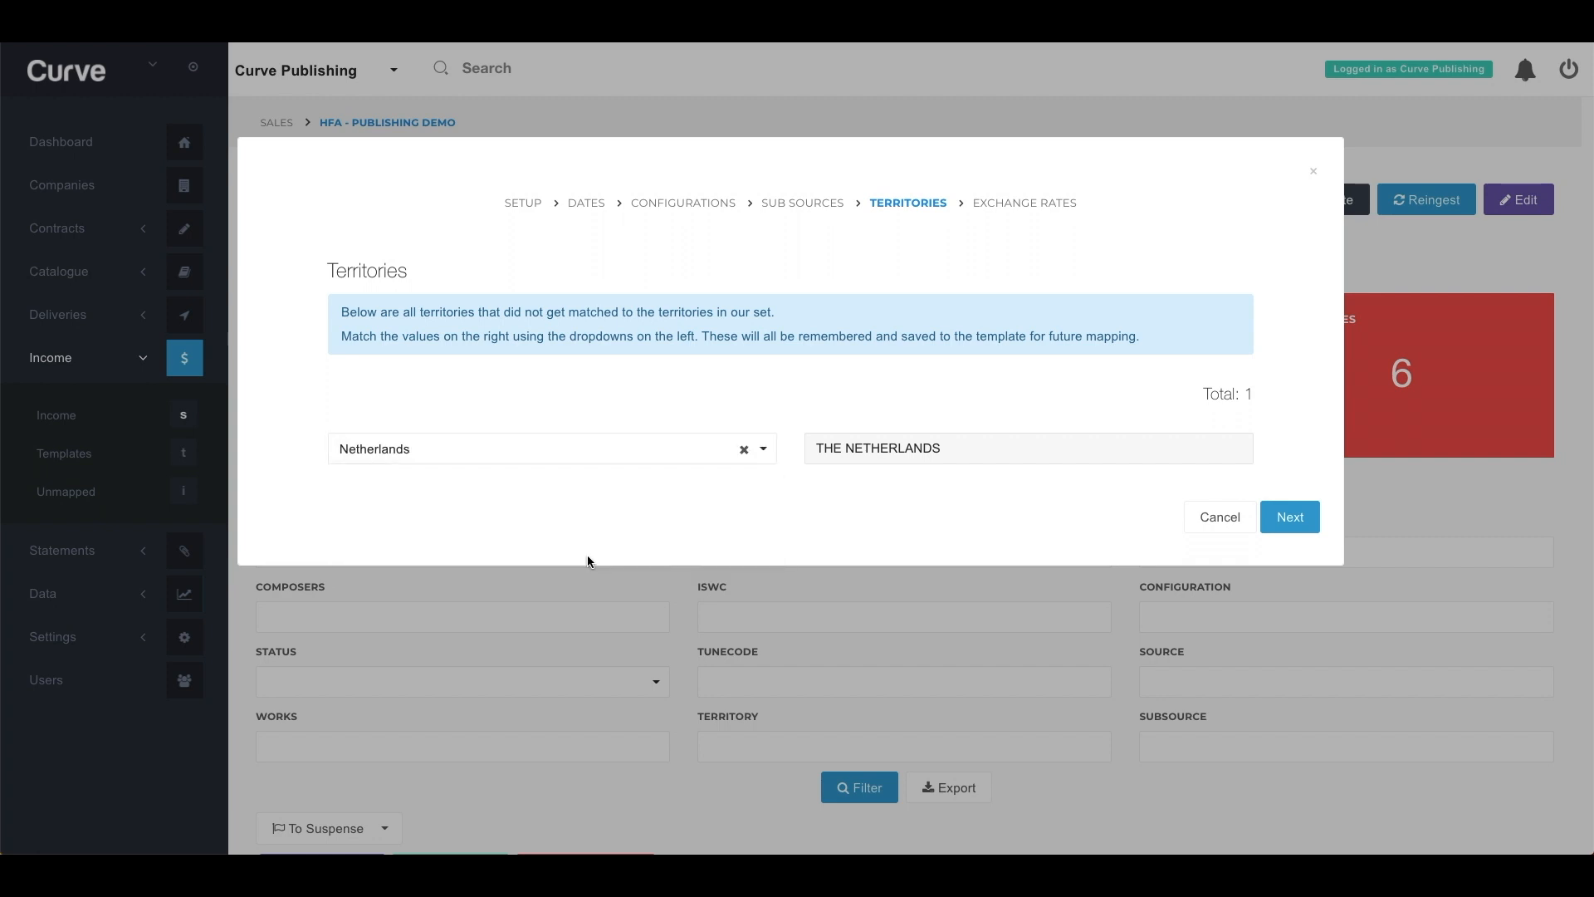
left_click(1290, 517)
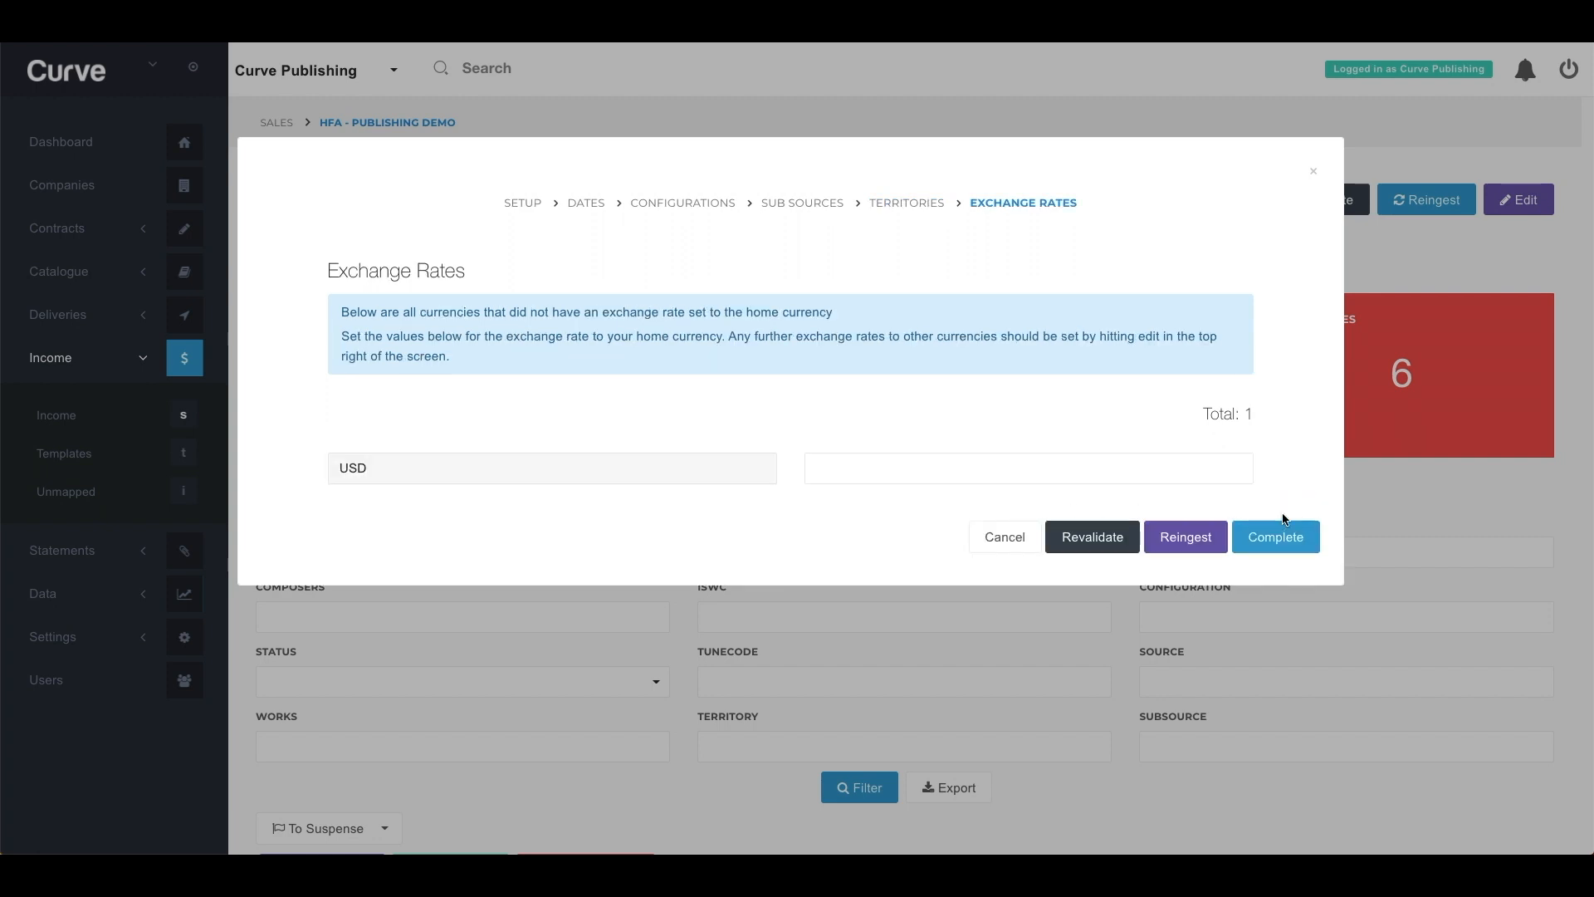
- Set the USD exchange rate to 0.72 and reingest the sales file
left_click(1004, 465)
type("0.72")
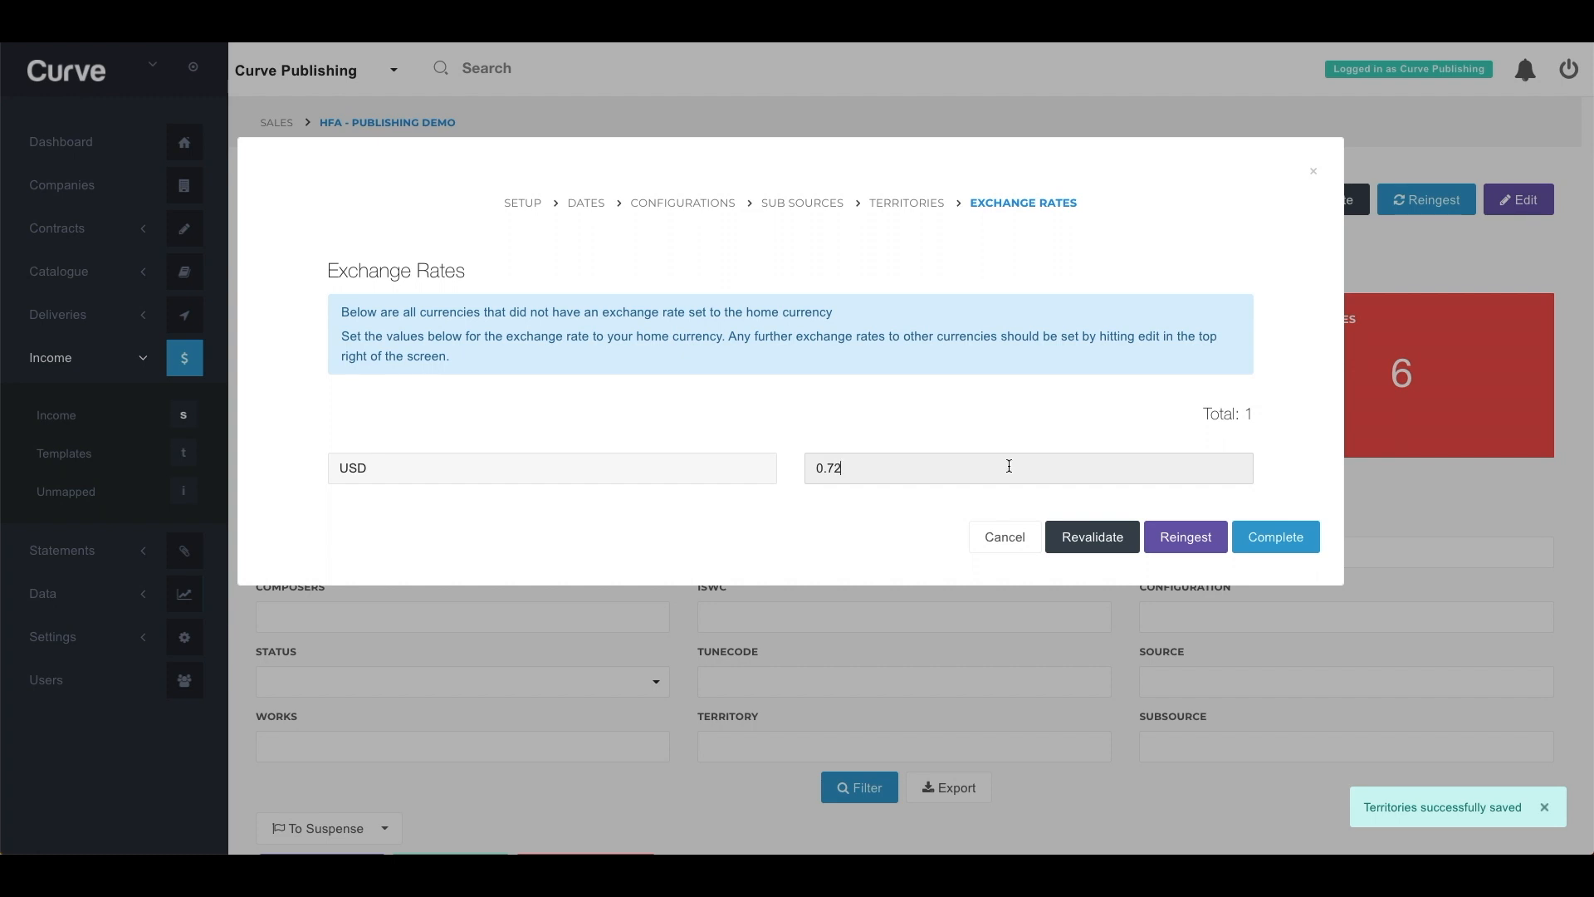
left_click(1187, 536)
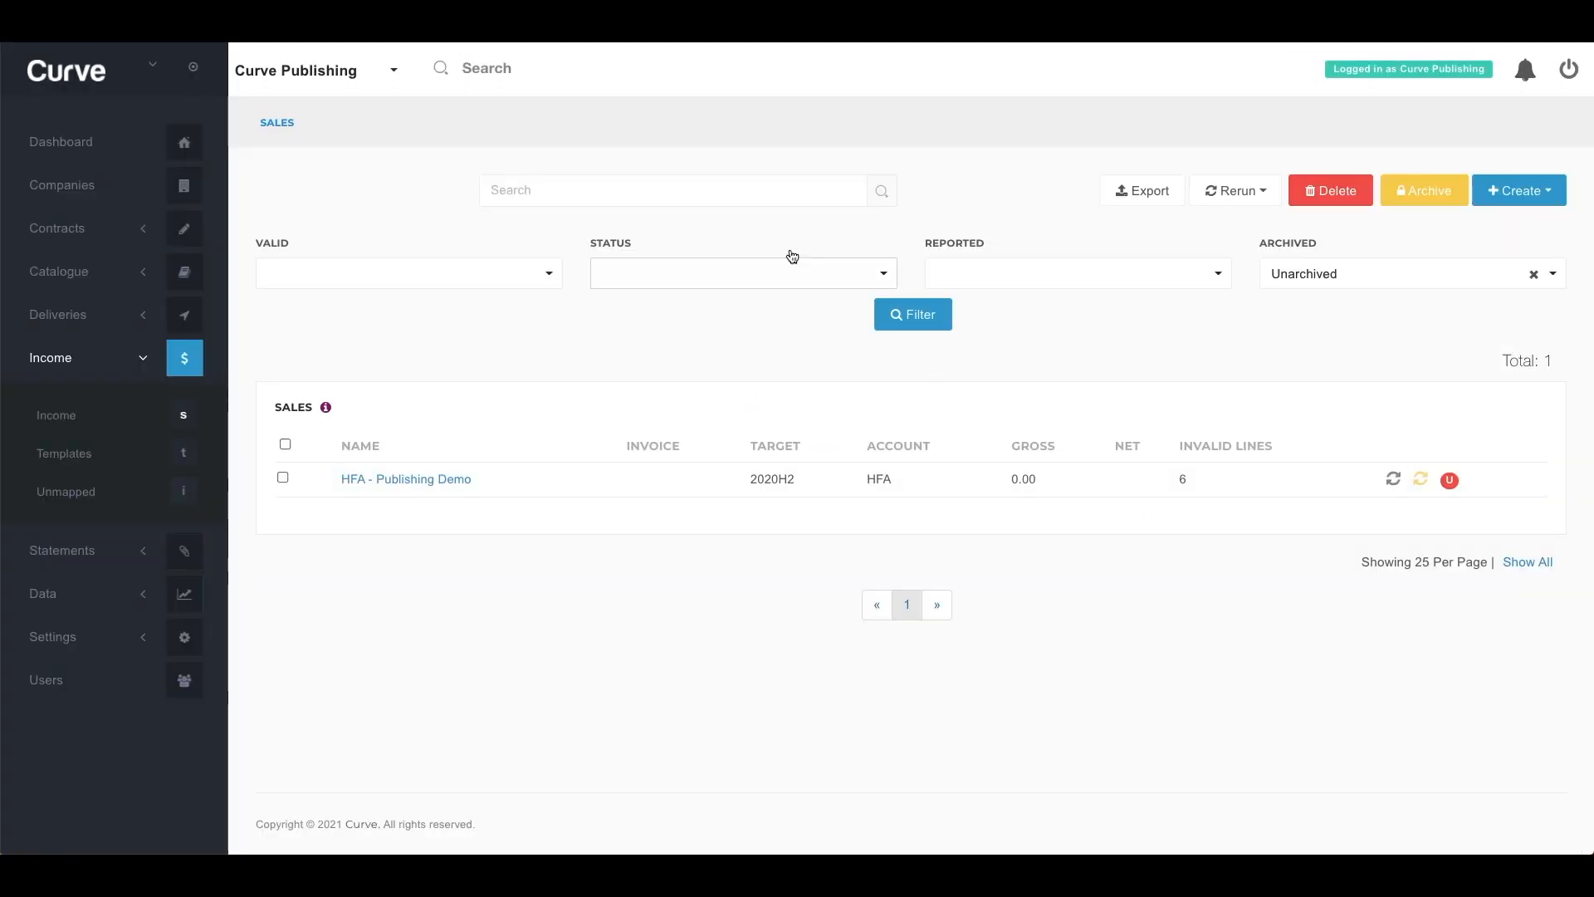
- Refresh the sales list and reopen the HFA - Publishing Demo sales file
left_click(601, 187)
key("Return")
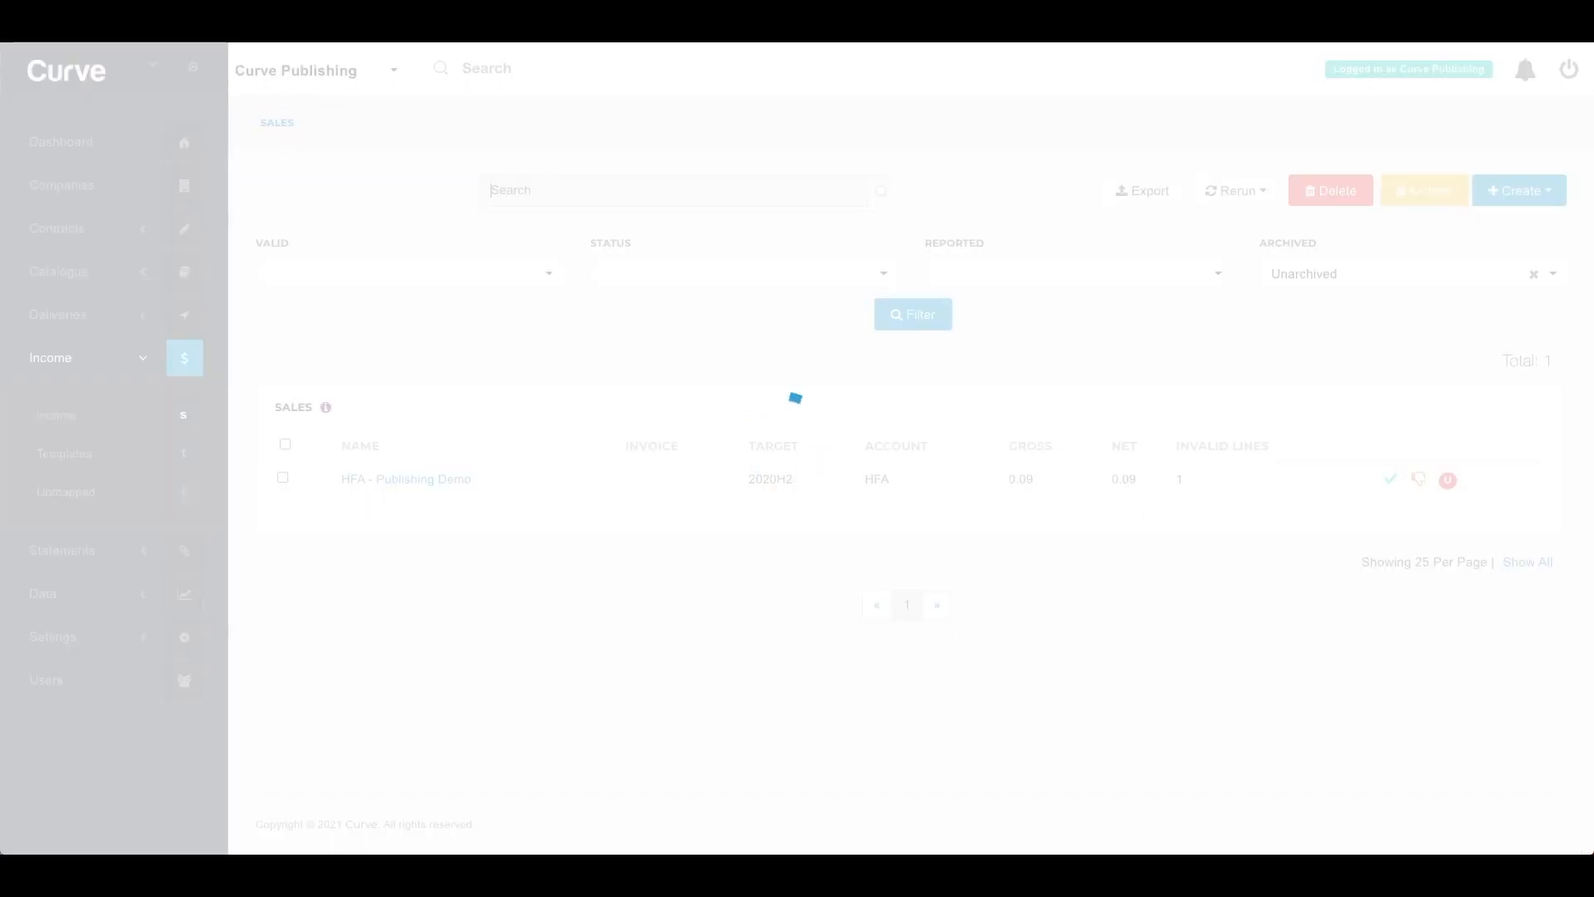
left_click(420, 481)
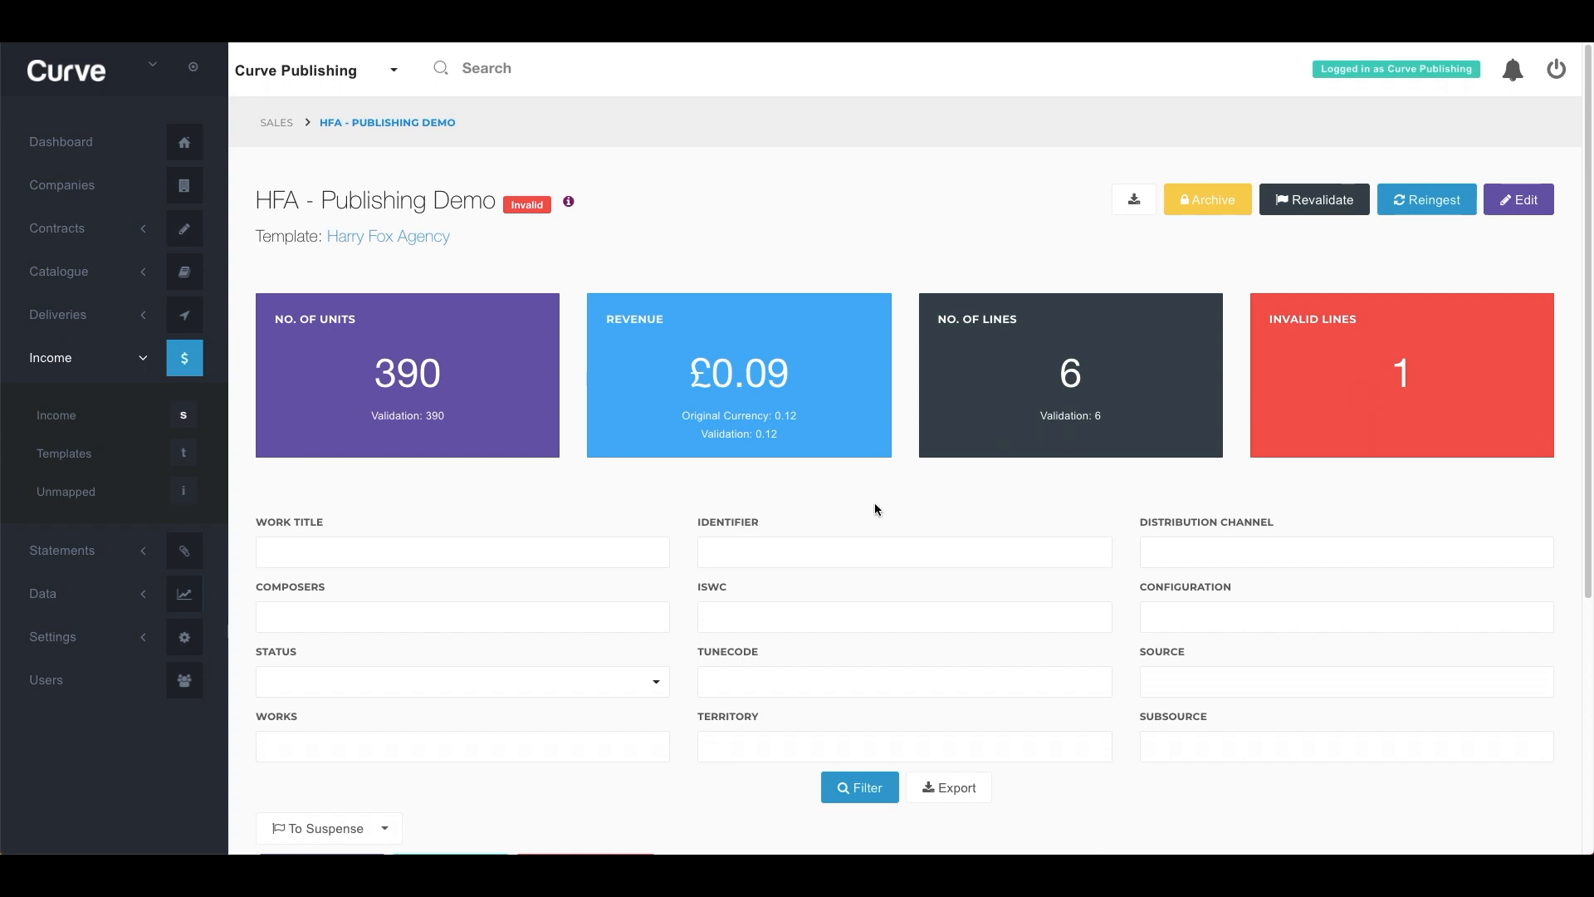
- Filter the file's sales lines by Incomplete status and examine the matching line across to its Work ID and Contract ID columns
scroll(861, 513, "down", 3)
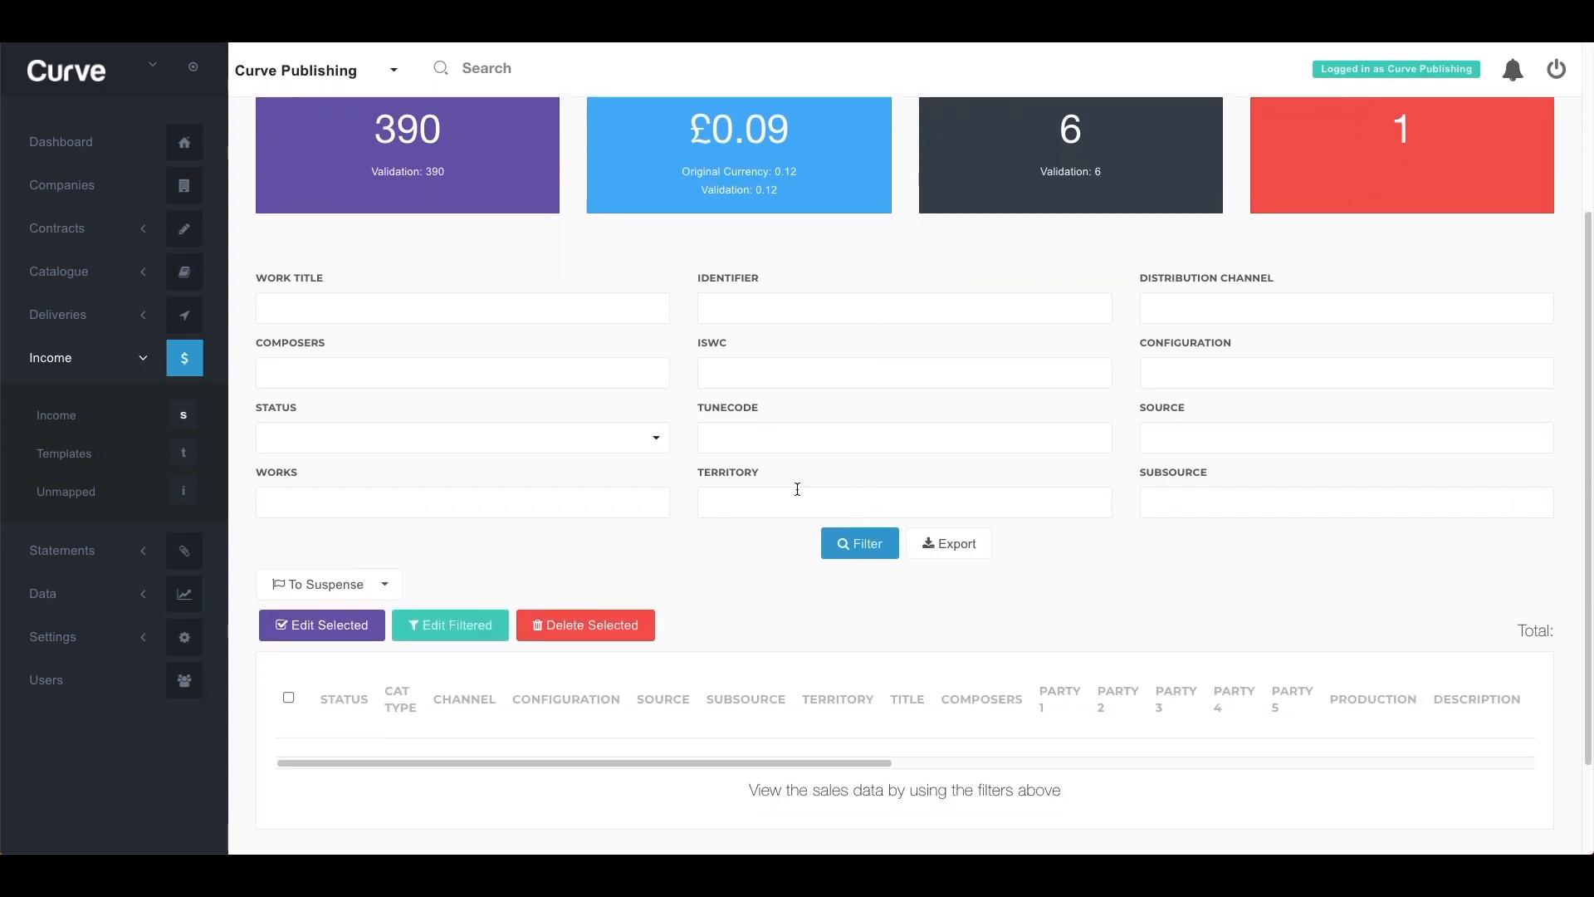
left_click(583, 449)
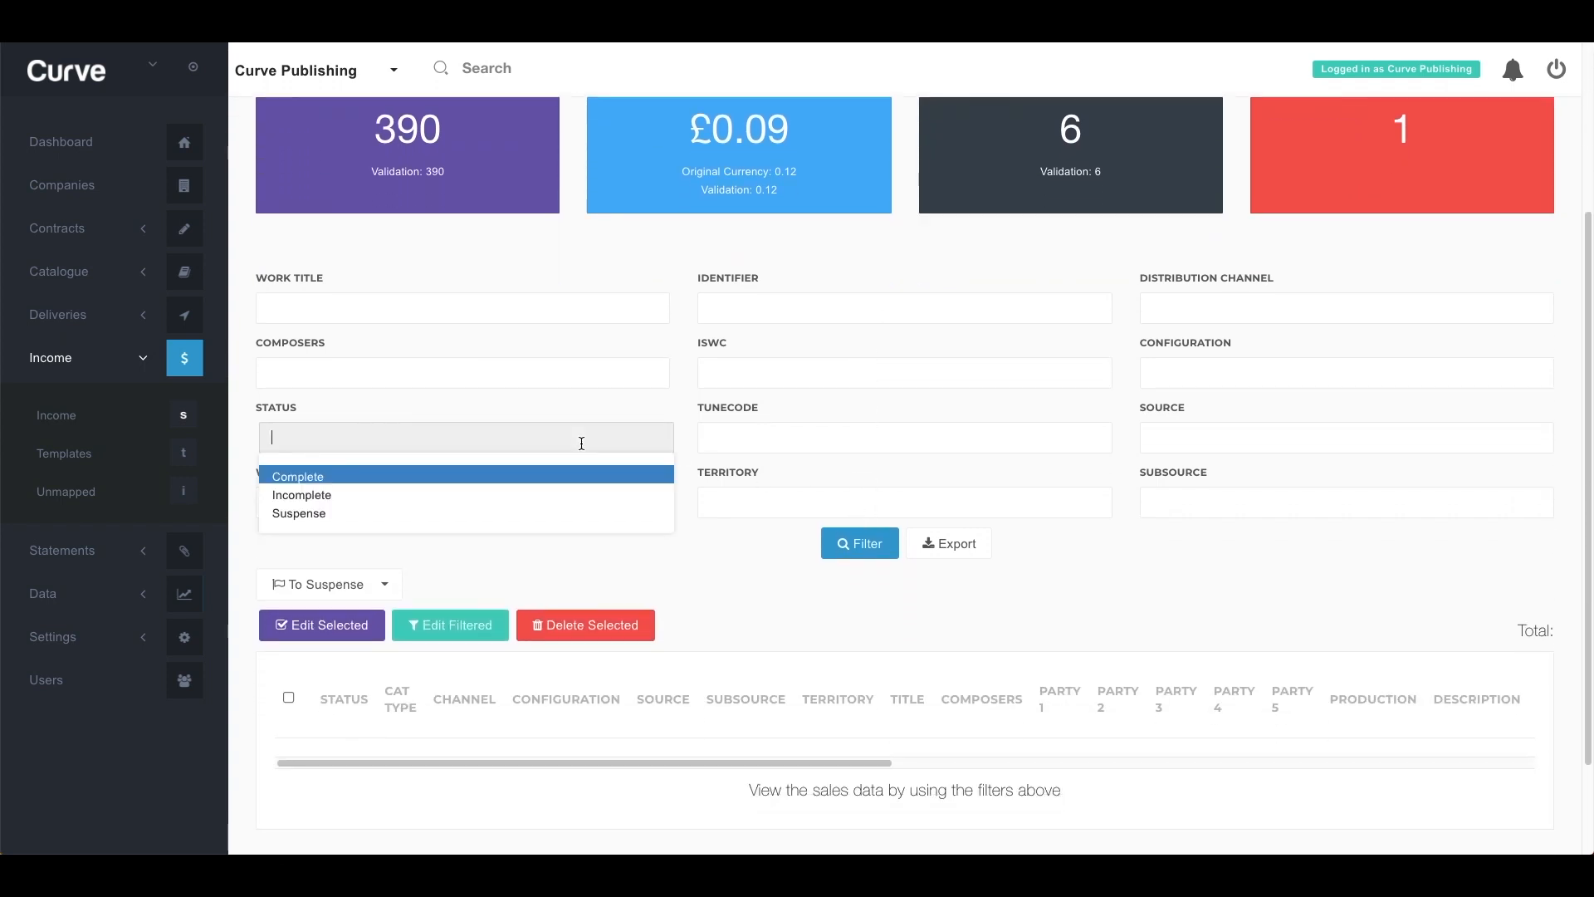
left_click(466, 495)
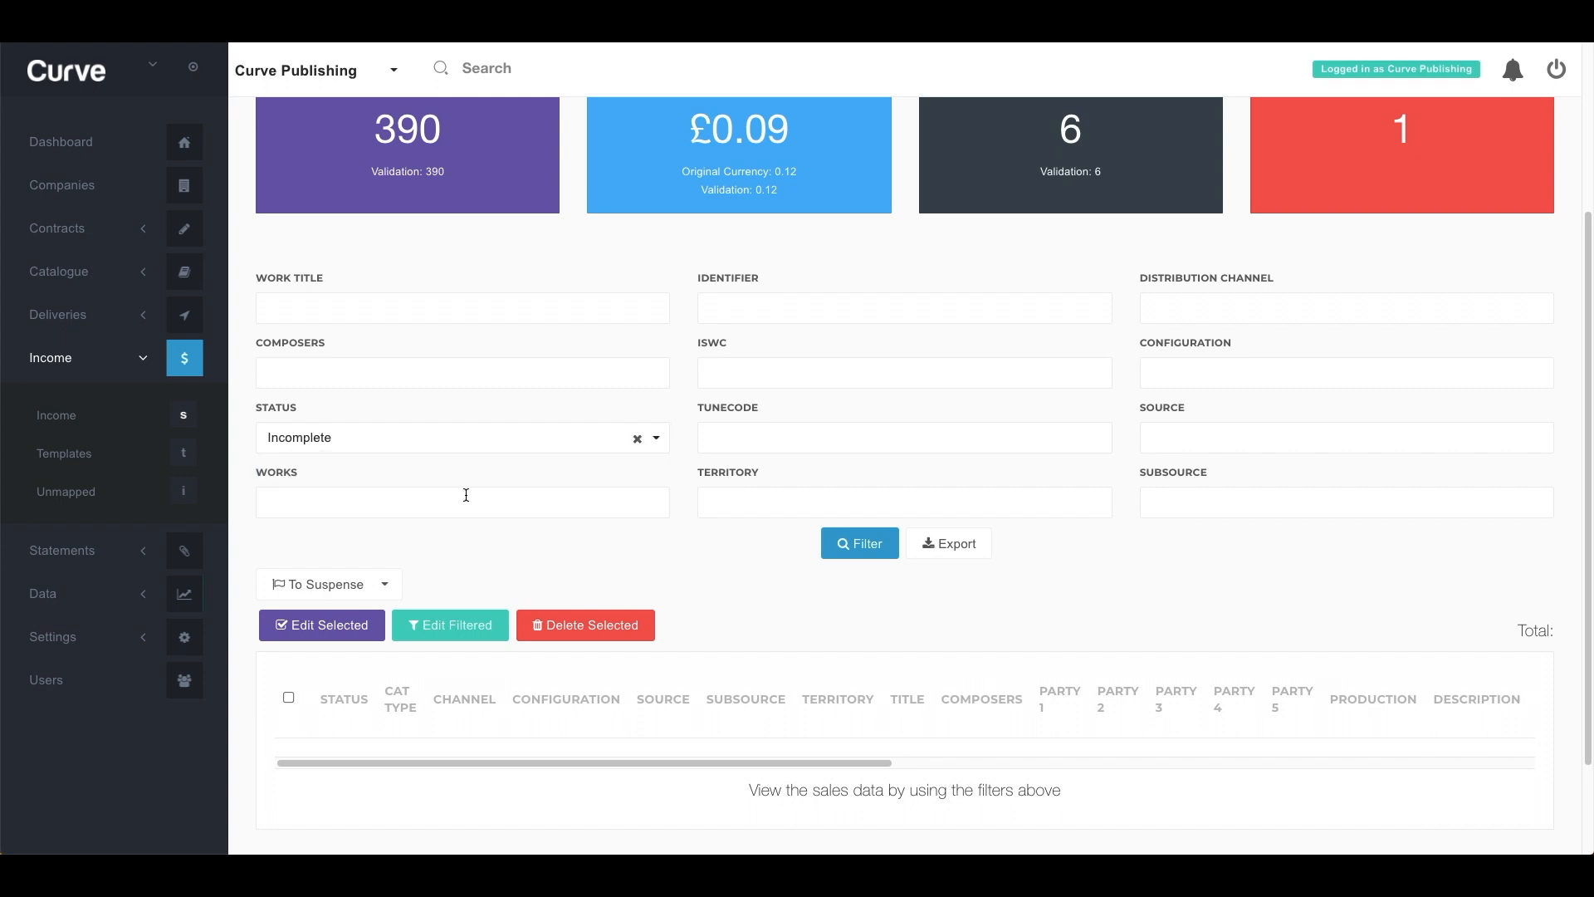
left_click(868, 548)
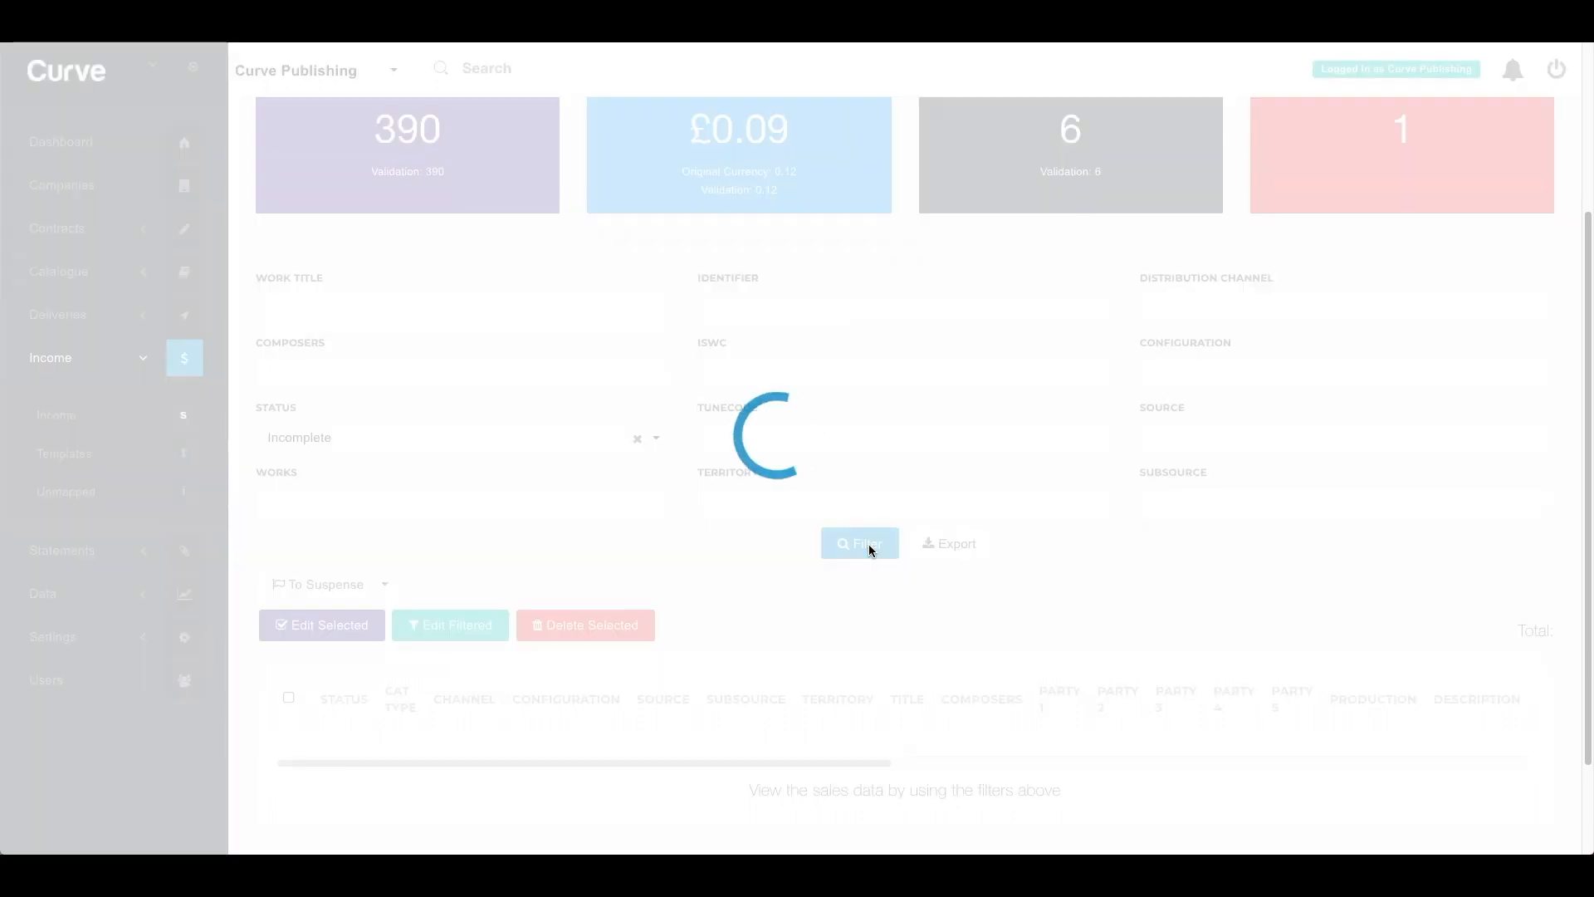
scroll(870, 550, "down", 2)
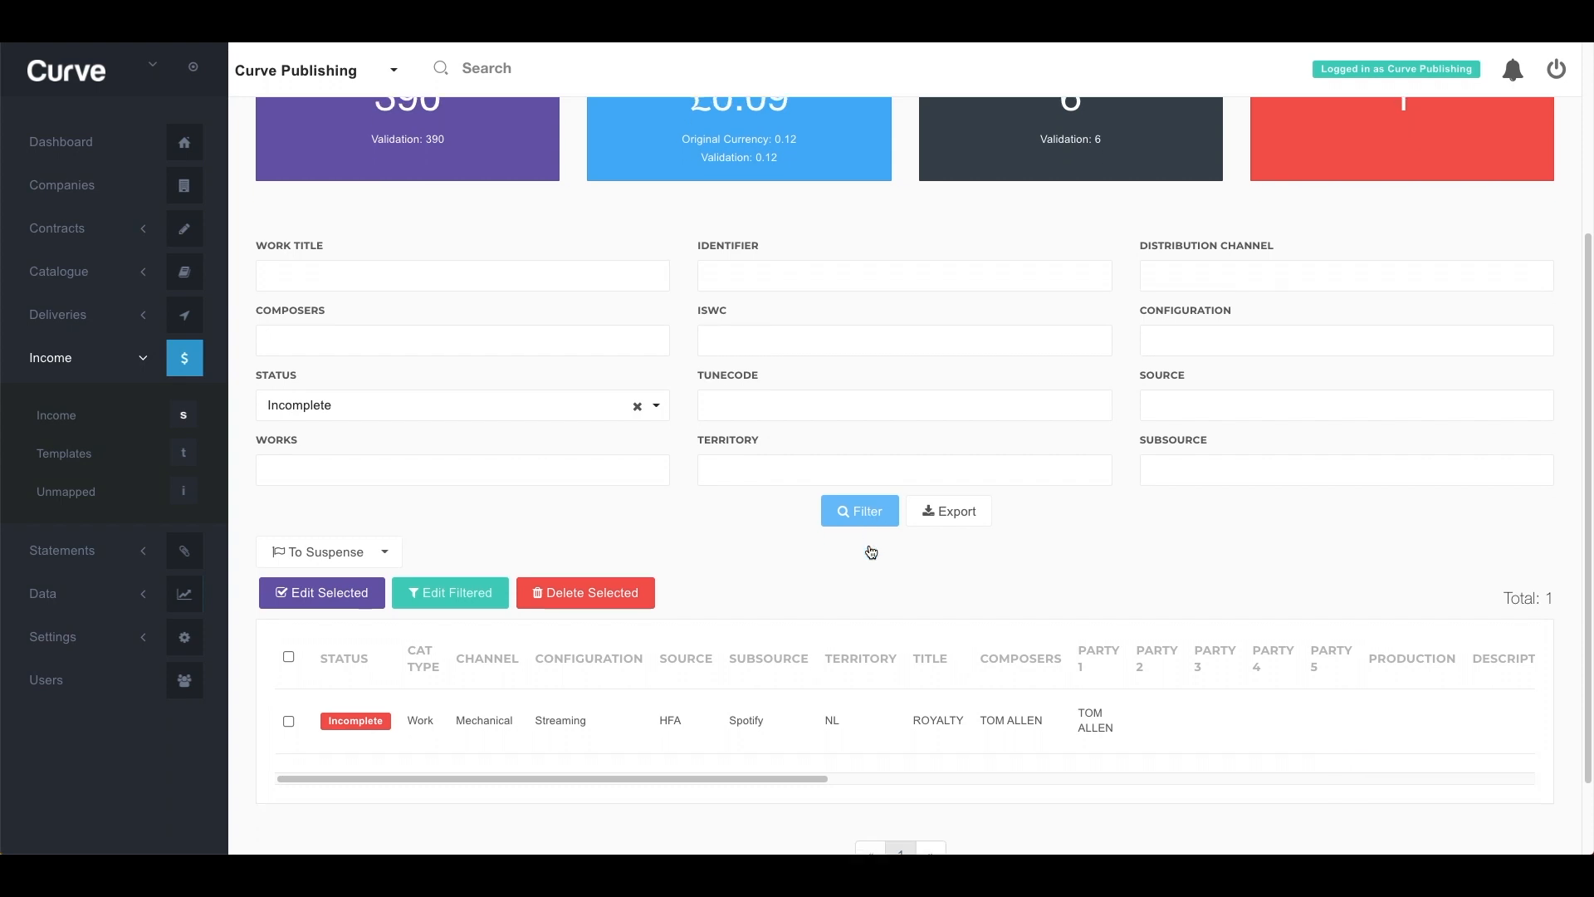
left_click_drag(687, 679, 1398, 685)
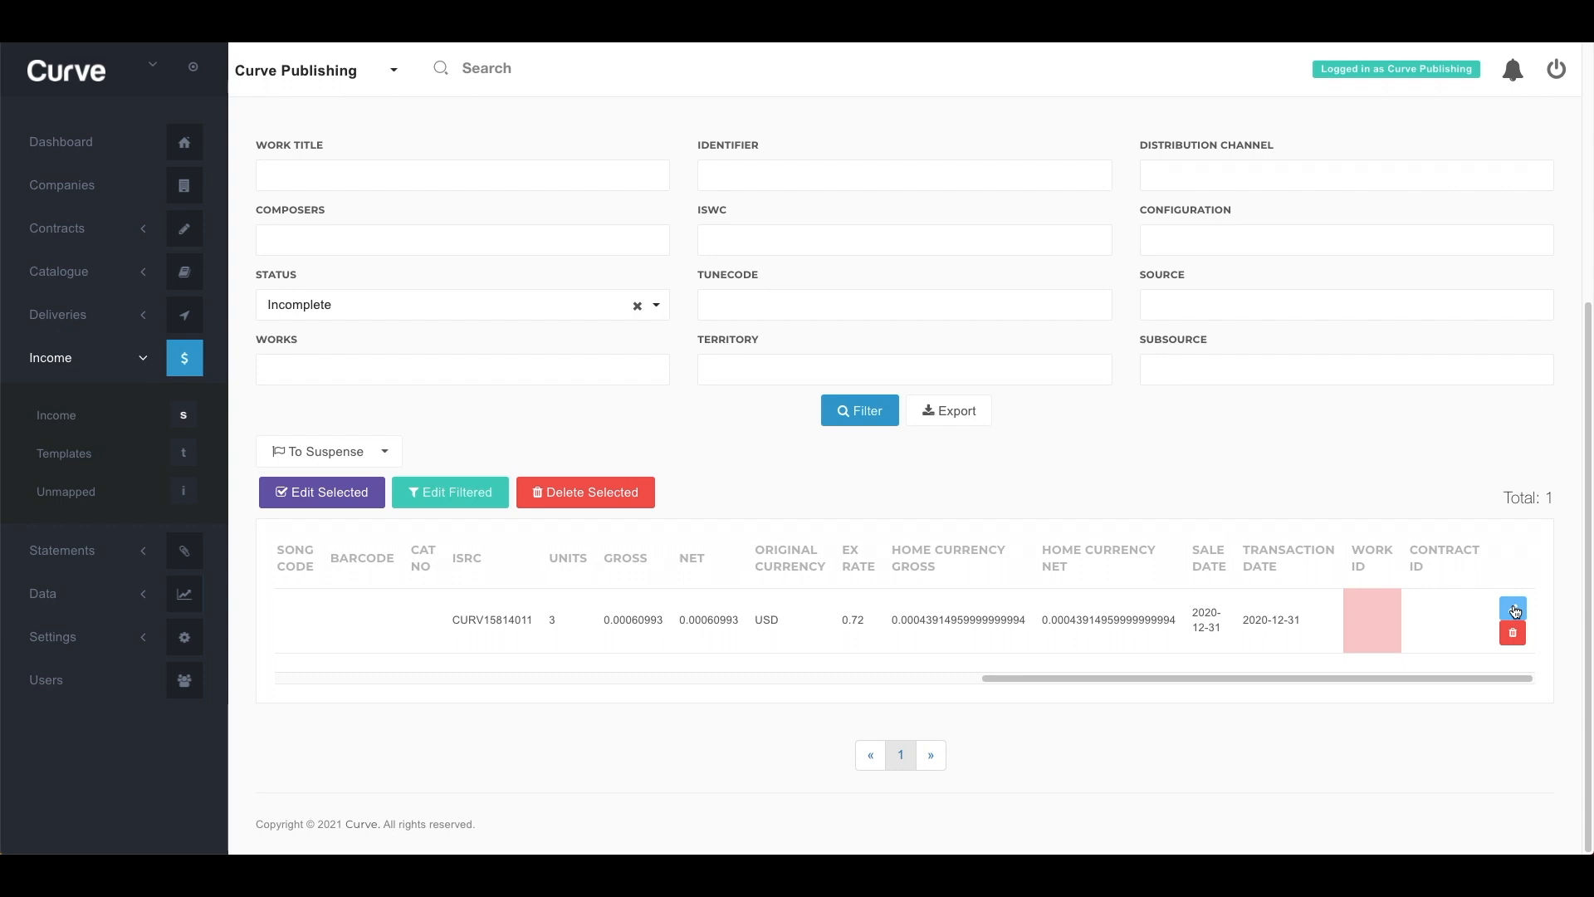
- Open the calculation settings of the Harry Fox Agency template used by the sales file
scroll(808, 366, "up", 5)
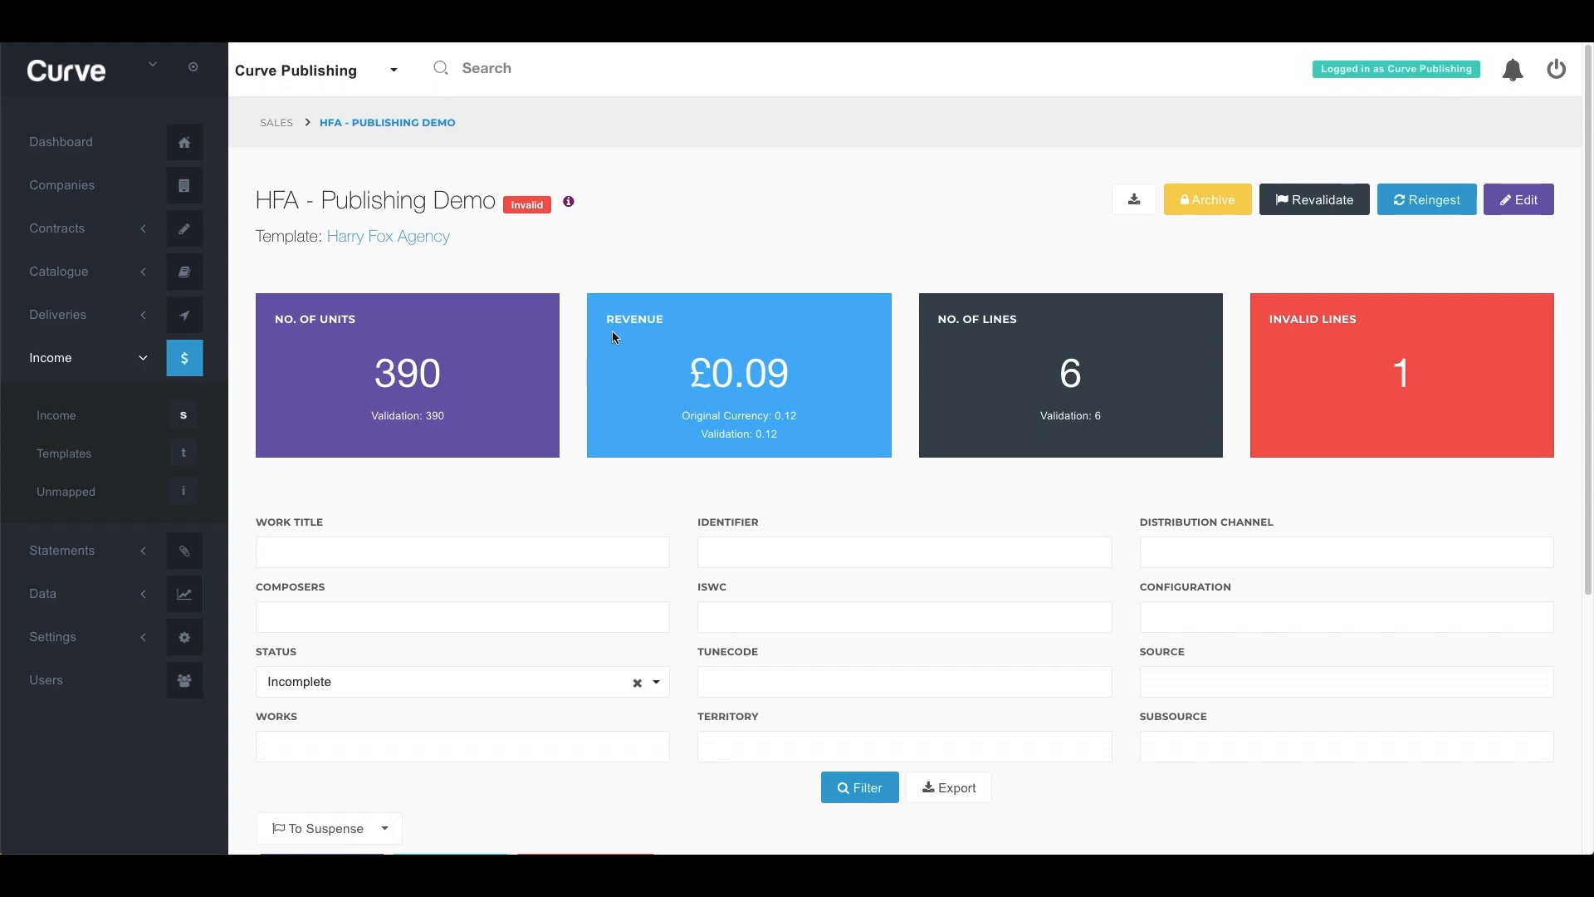
left_click(408, 241)
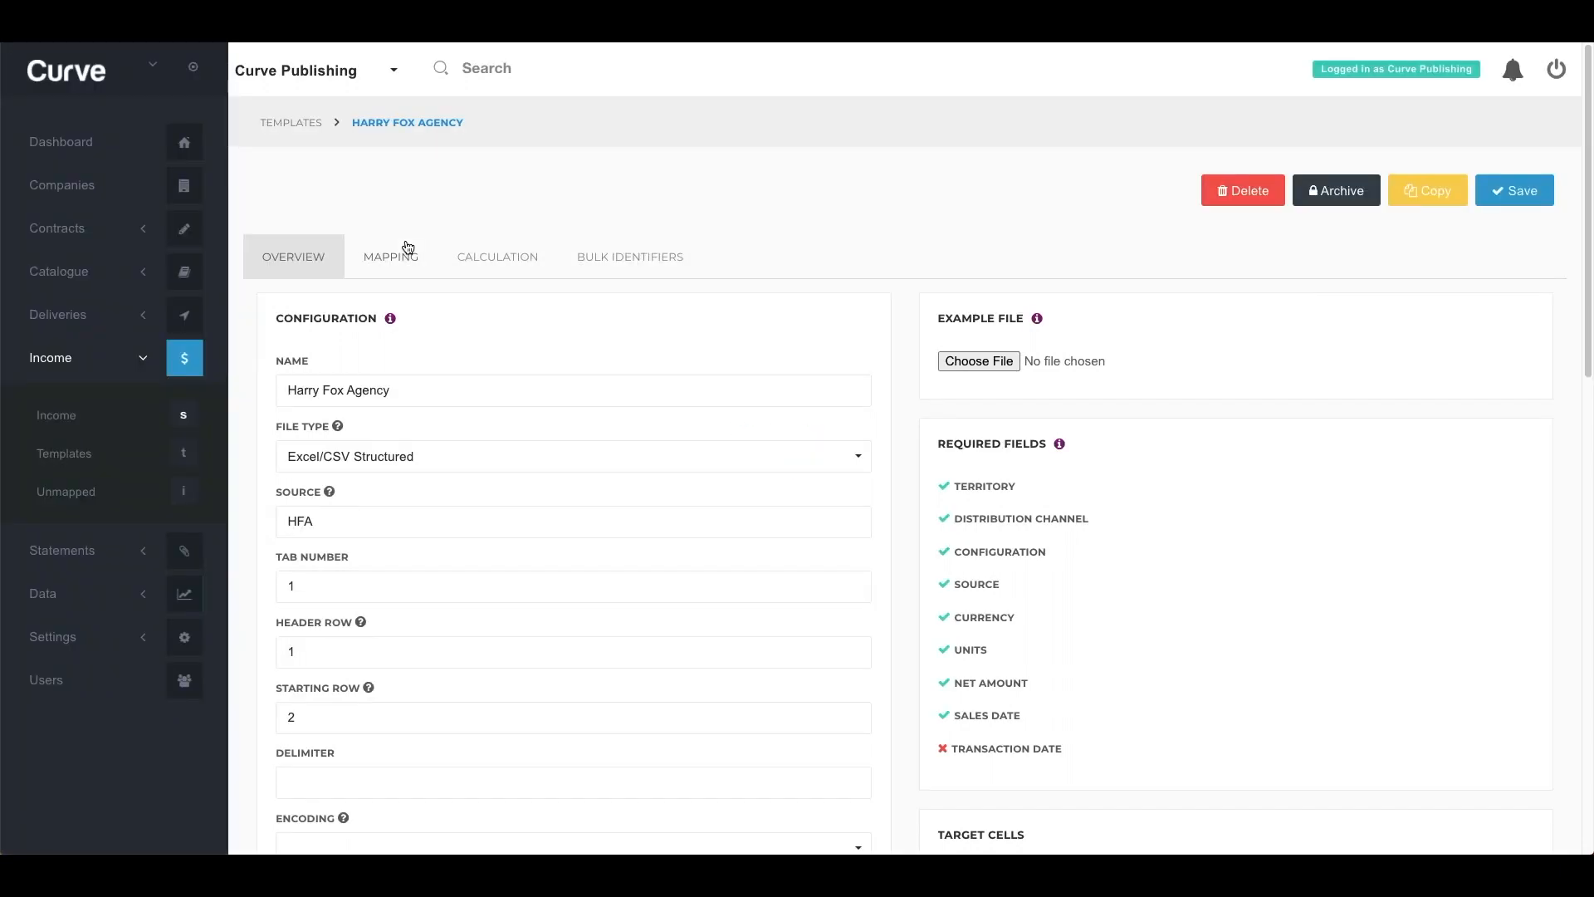
left_click(488, 259)
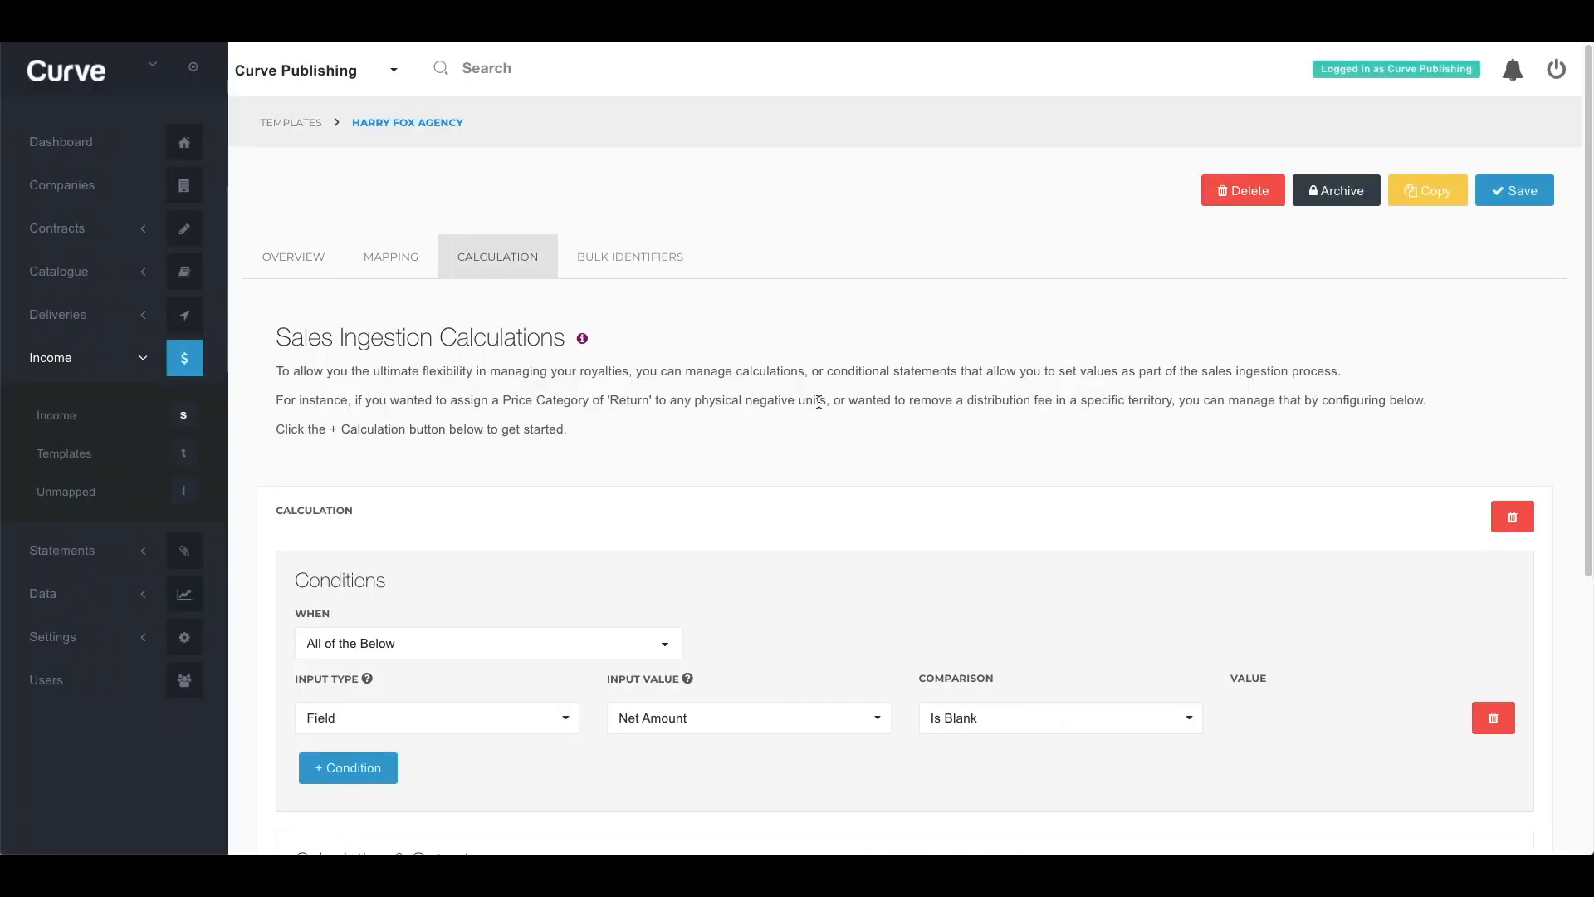
- Add a second calculation to the template, applied when All of the Below match, and give it an empty condition
scroll(819, 402, "down", 5)
left_click(343, 711)
scroll(335, 706, "down", 5)
left_click(500, 416)
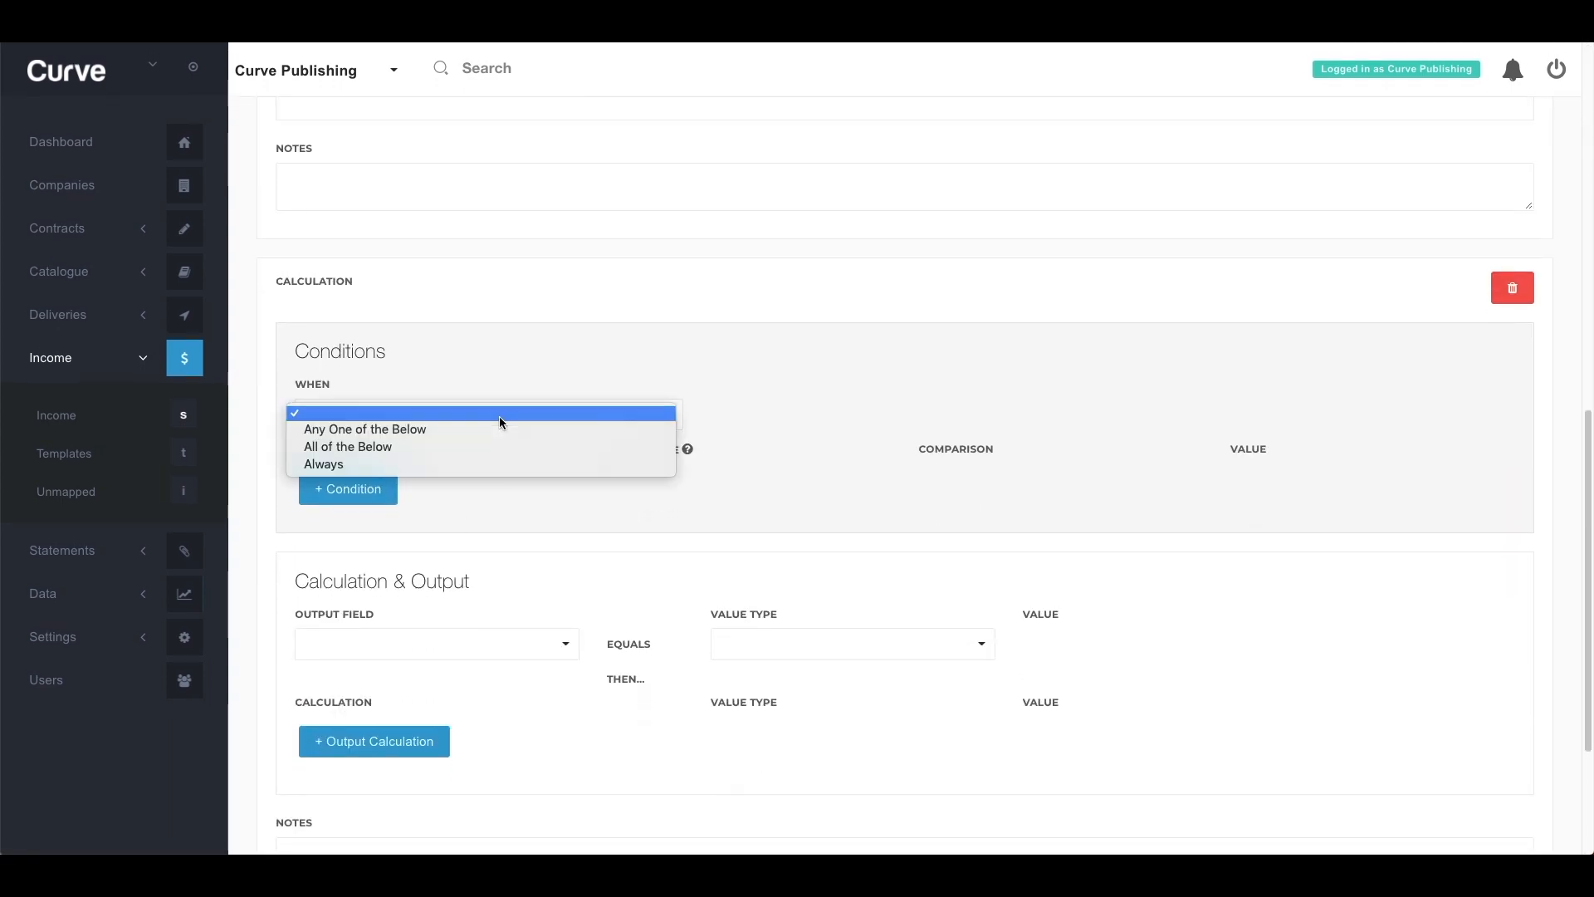
left_click(358, 496)
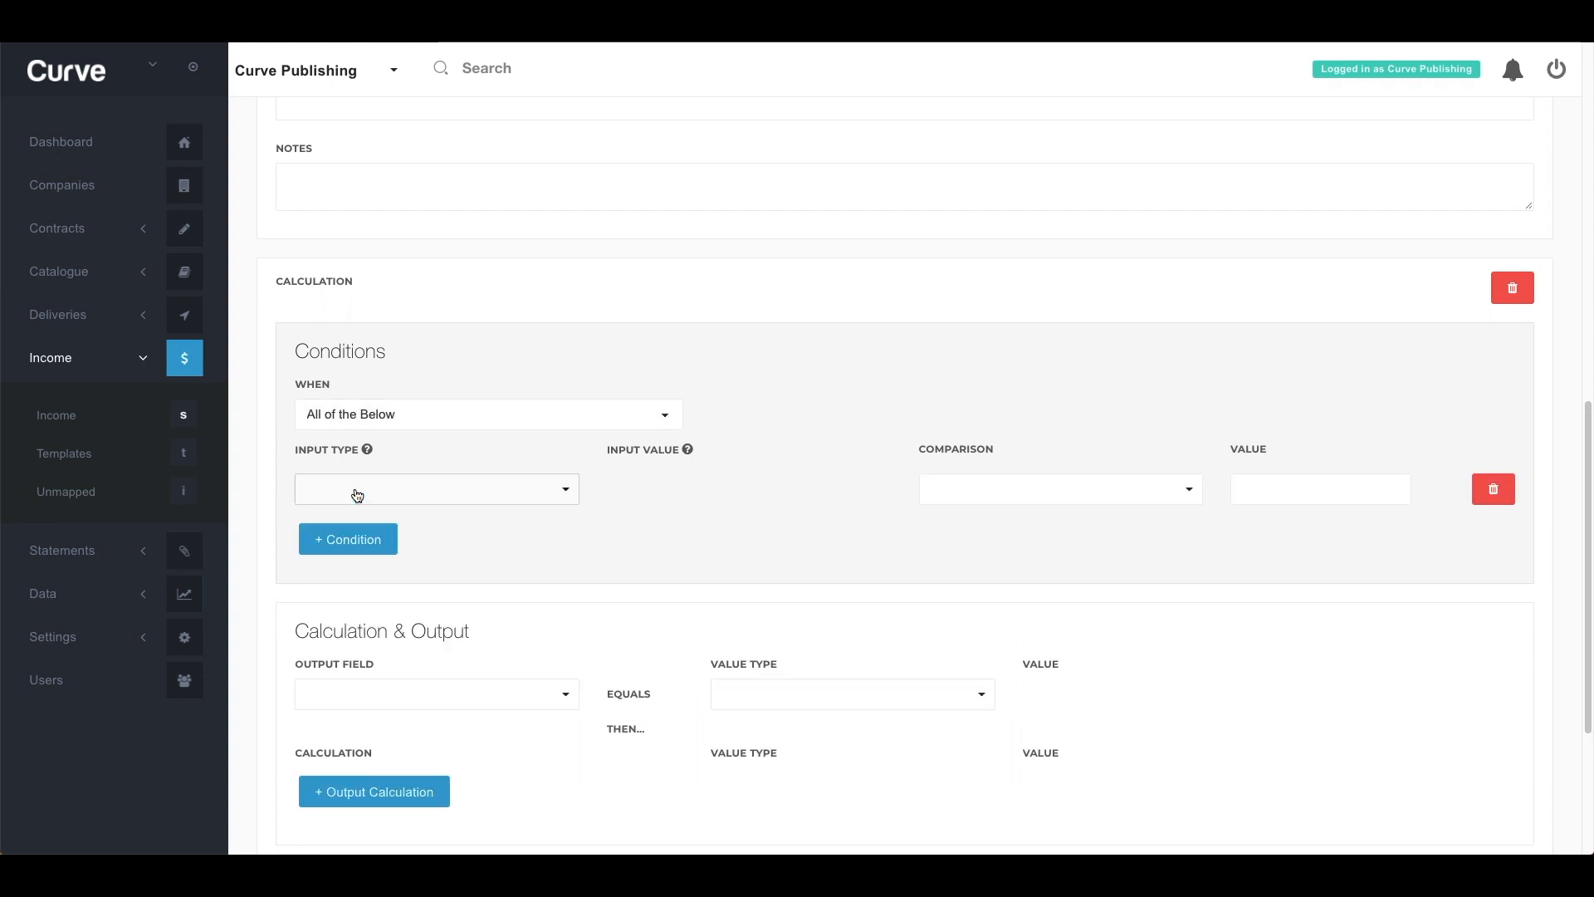
- Set the new calculation's condition to the field Identifier with the comparison Is Blank
left_click(387, 489)
type("Fie")
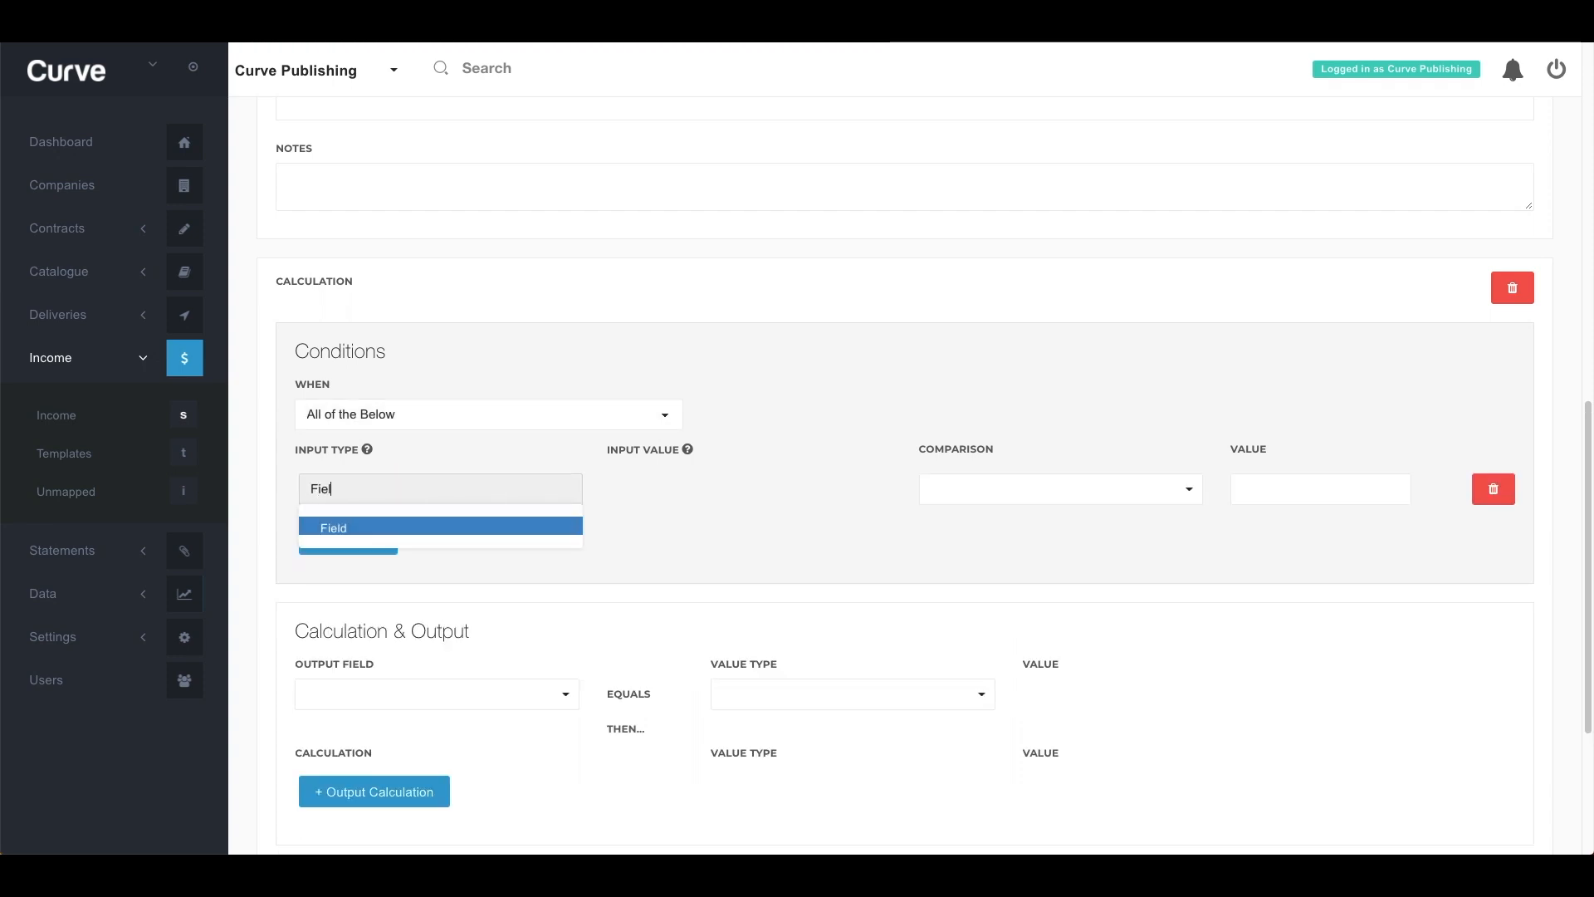
key("Return")
key("Tab")
key("Return")
type("Ident")
key("Down")
key("Return")
key("Return")
type("Is")
key("Return")
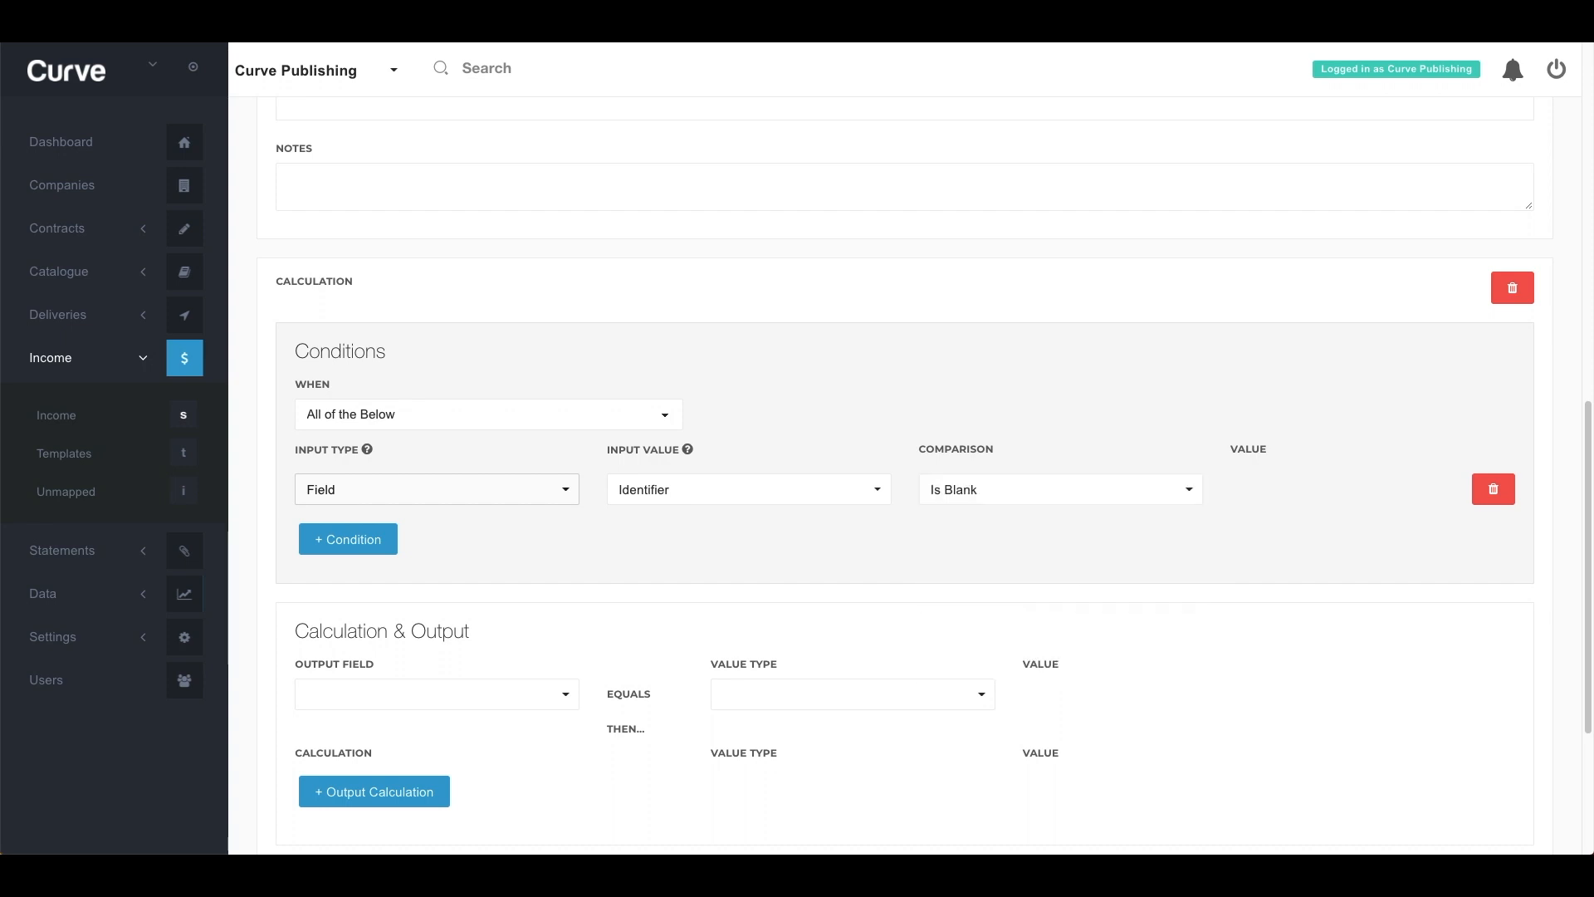
- Set the calculation's output field to Identifier, equal to the value of the field Composers
scroll(534, 552, "down", 3)
left_click(471, 495)
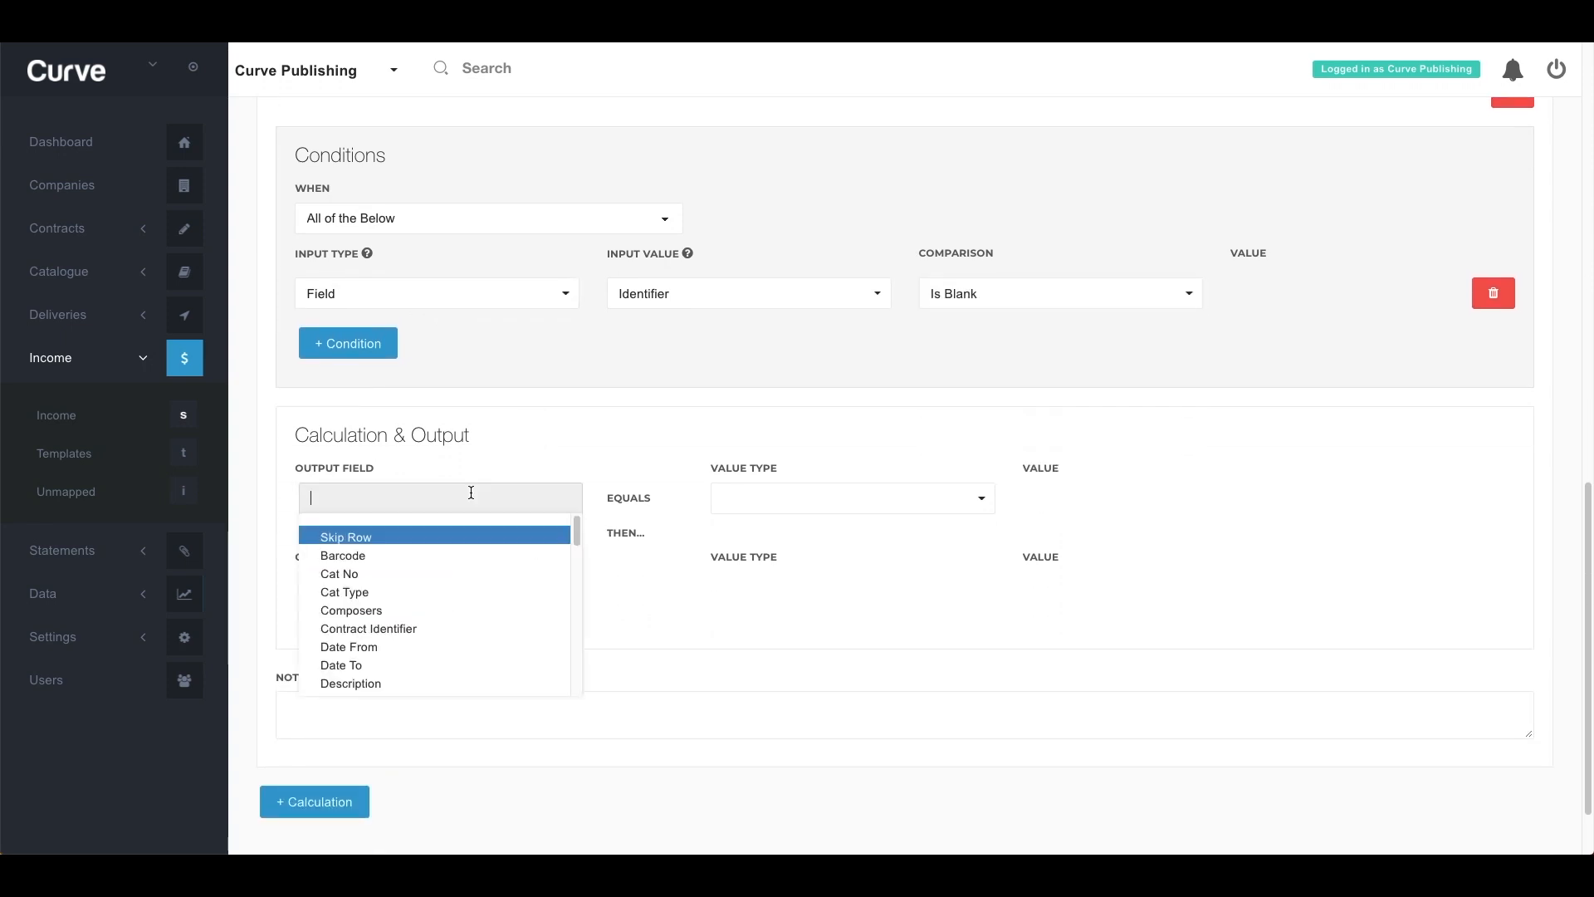
type("Iden")
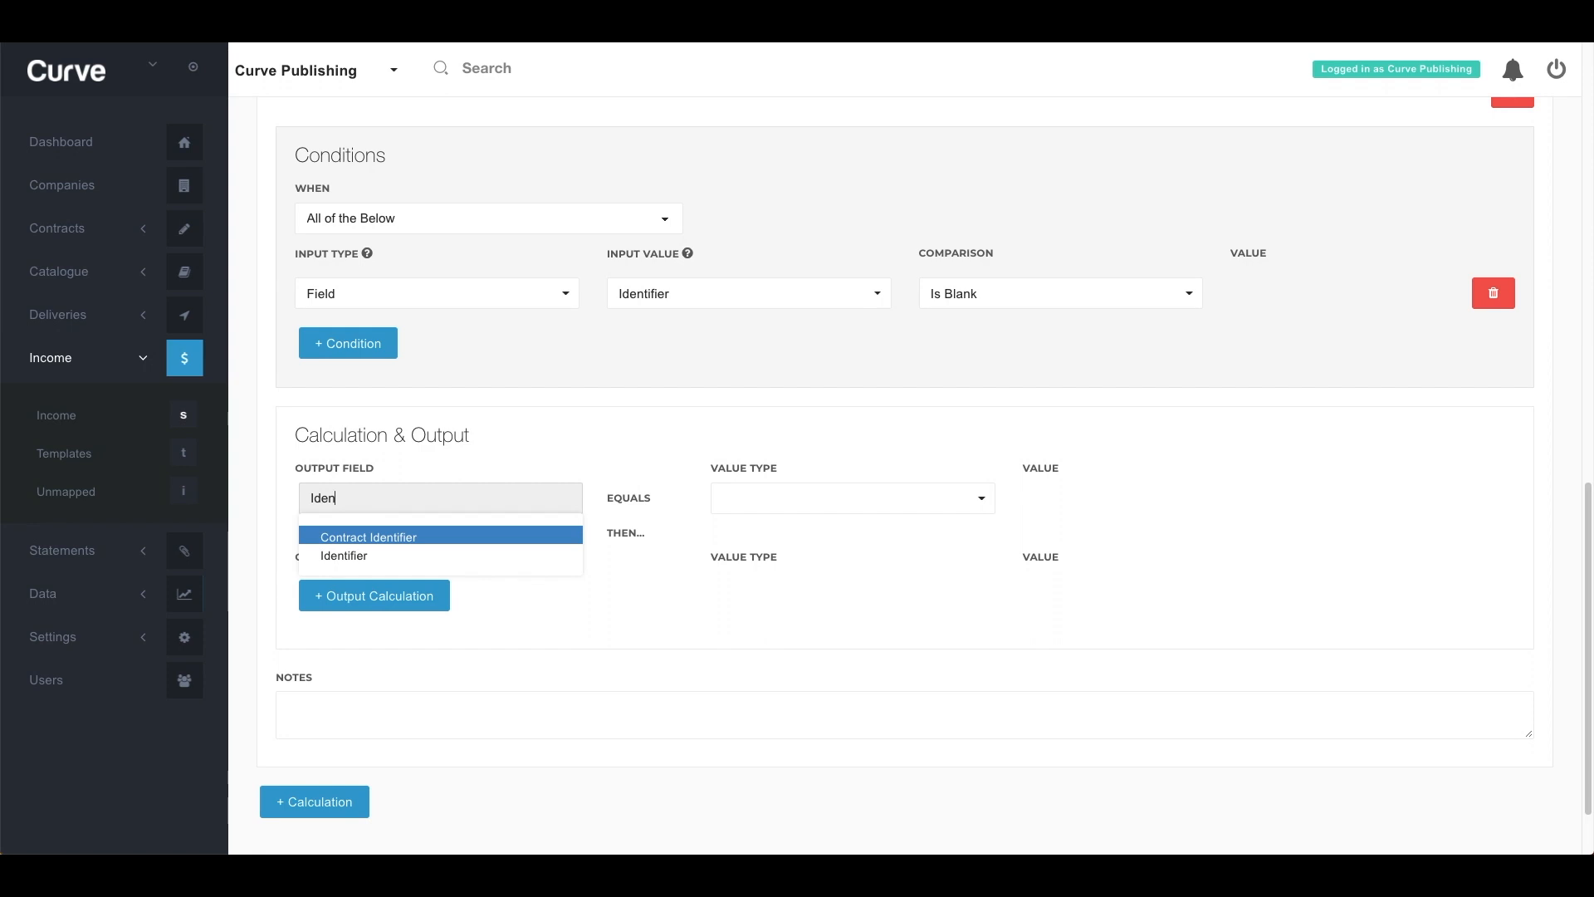
key("Down")
key("Return")
left_click(830, 498)
type("Fiel")
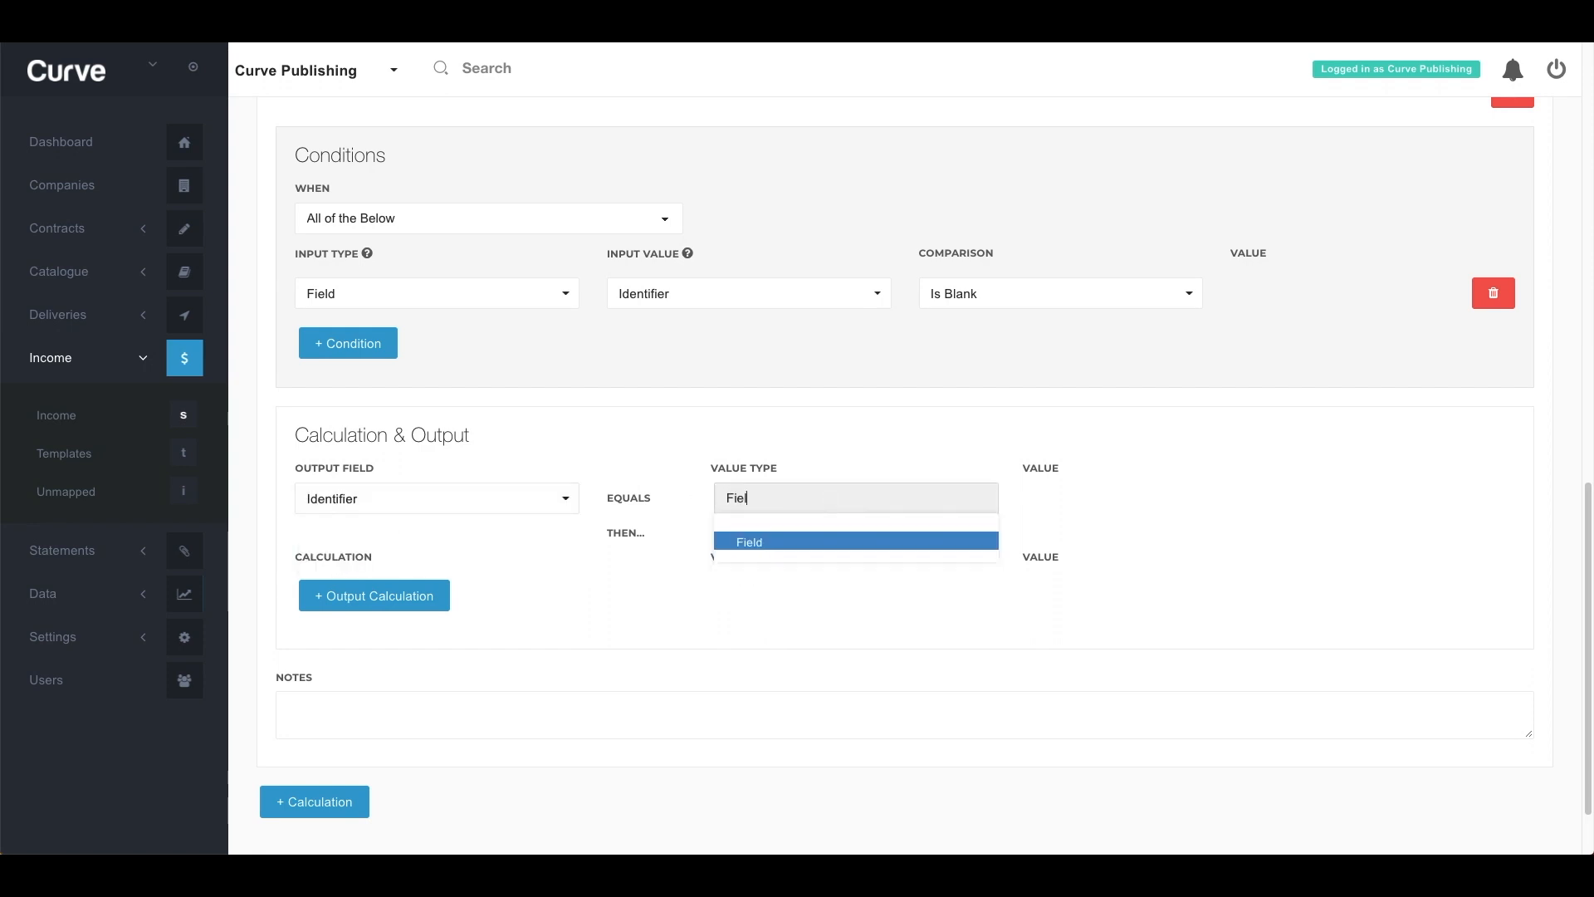
left_click(848, 543)
left_click(1124, 498)
type("Composers")
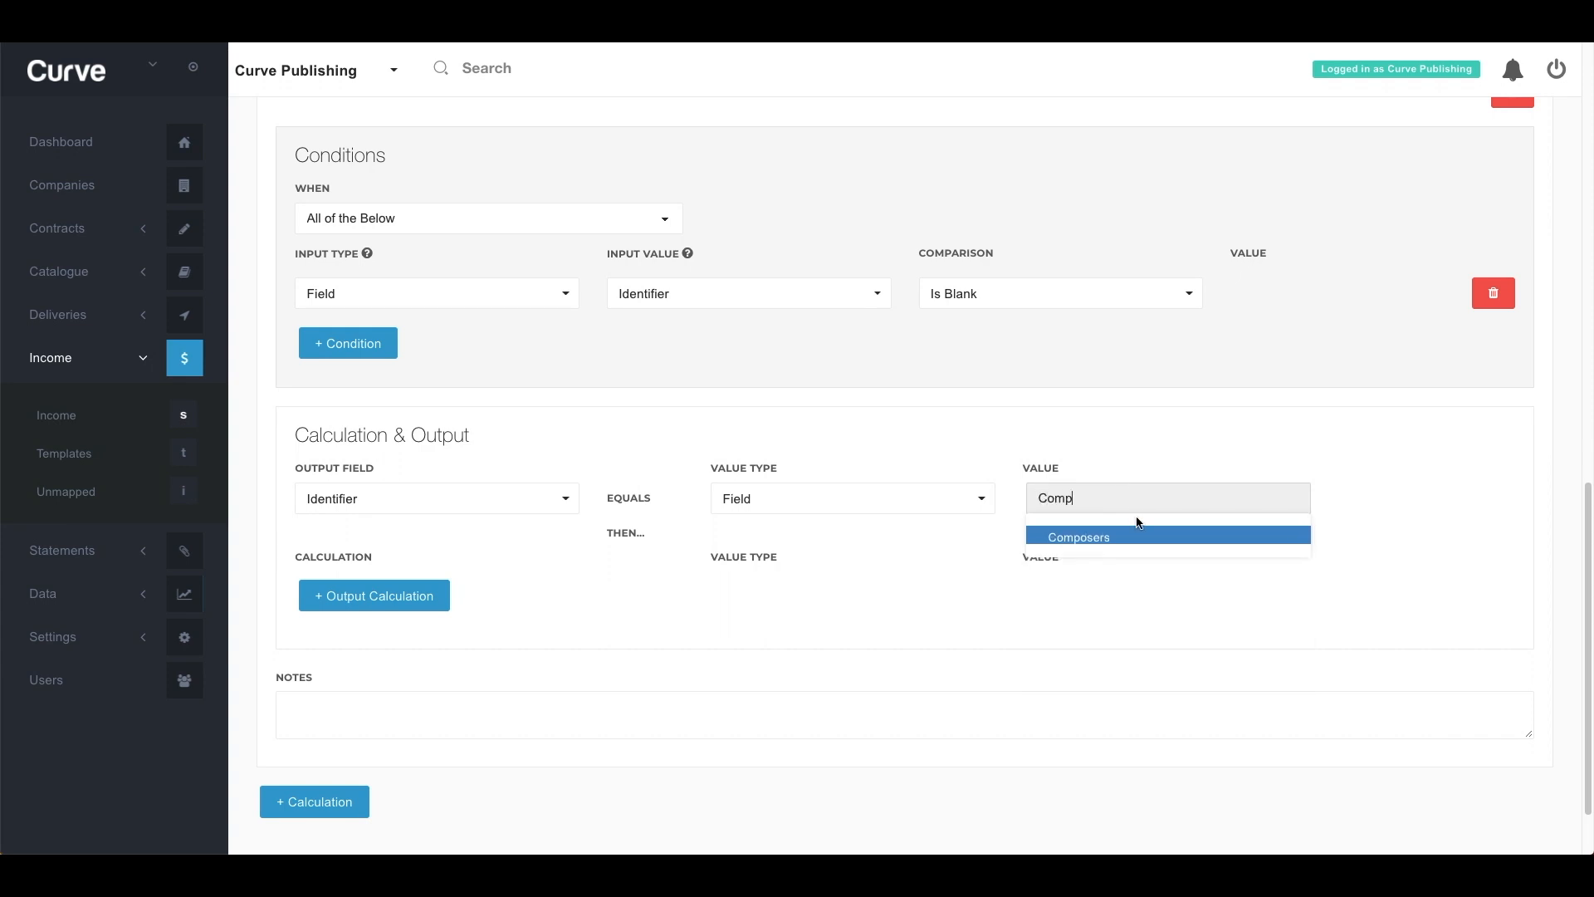
left_click(1121, 538)
- Add an output calculation that concatenates the field Work Title to the Identifier output
left_click(408, 598)
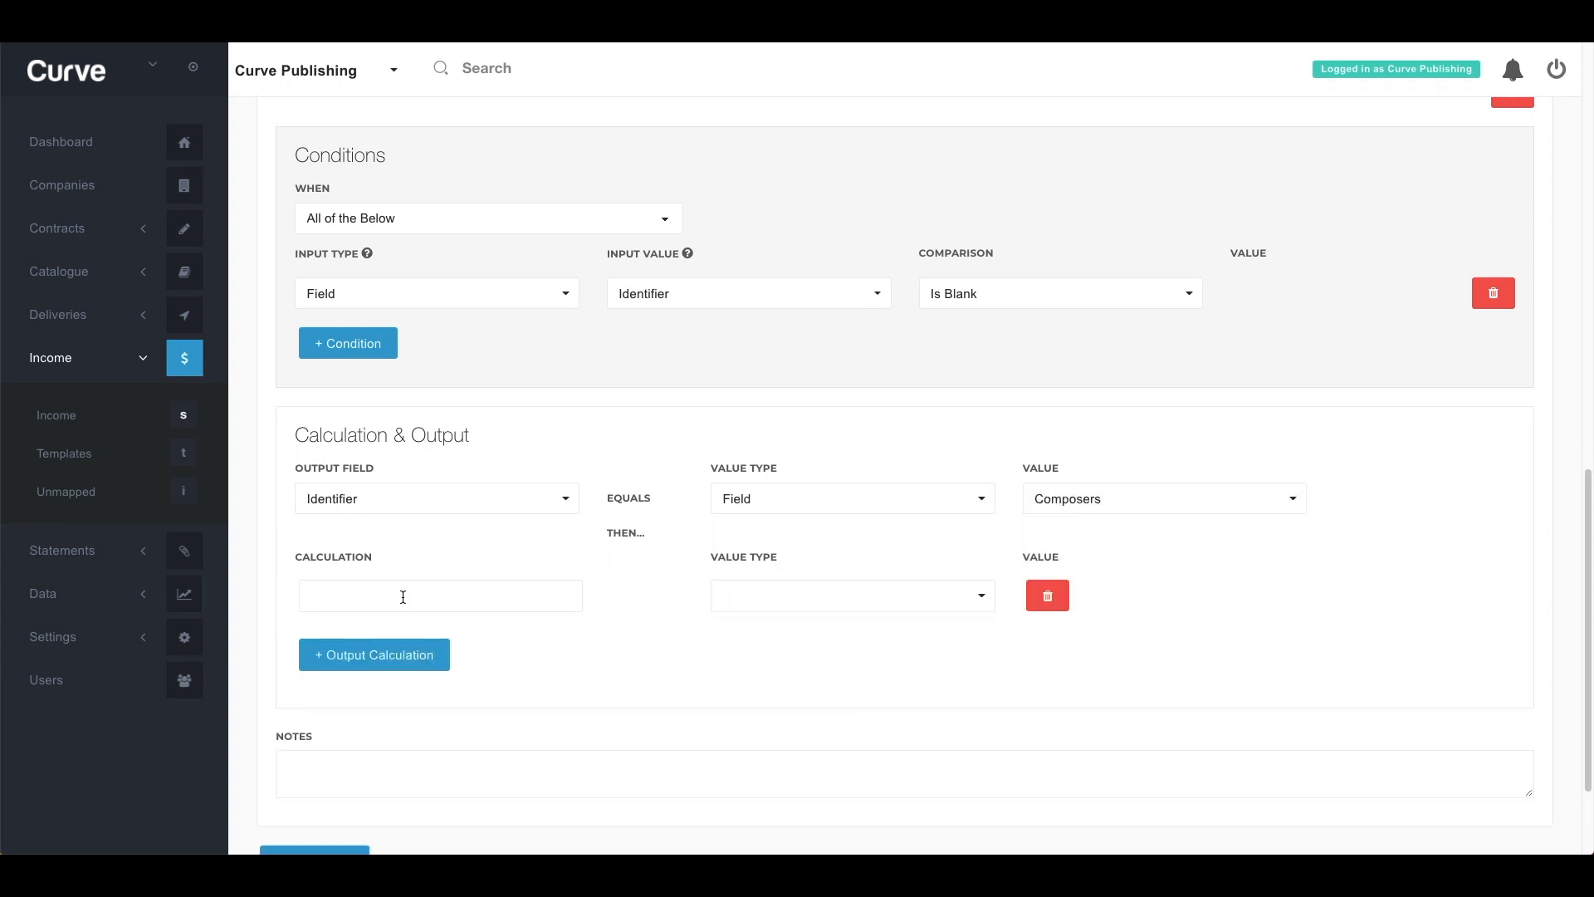
left_click(404, 603)
type("Conc")
key("Return")
left_click(784, 595)
type("Fiel")
key("Return")
left_click(1103, 594)
type("Work")
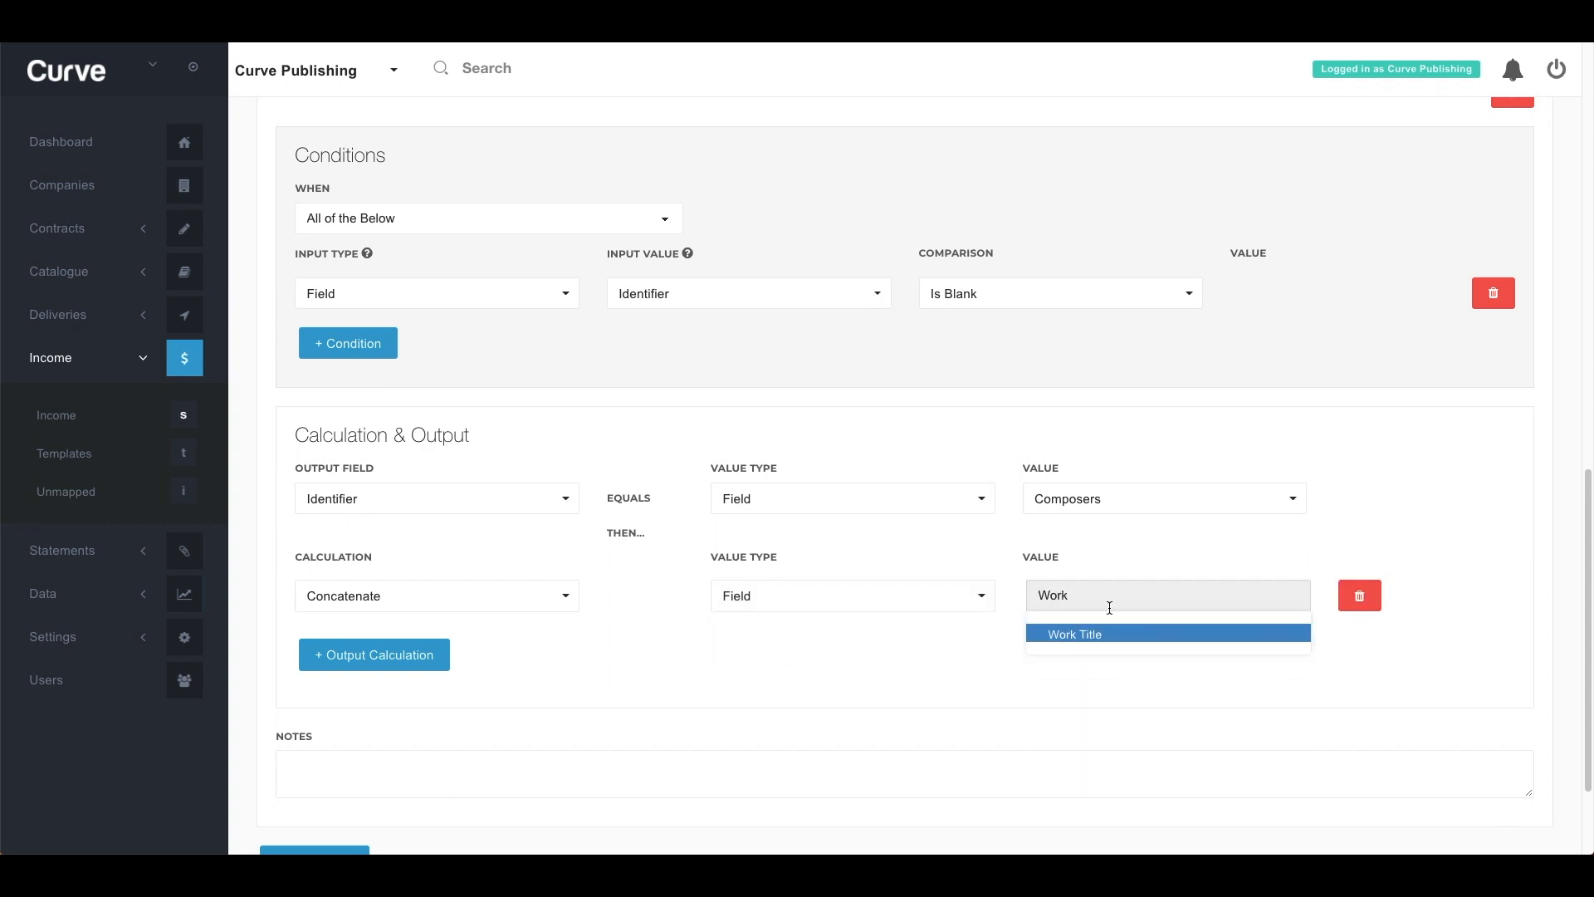
left_click(1118, 631)
- Save the Harry Fox Agency template with its new calculation
scroll(1118, 631, "up", 15)
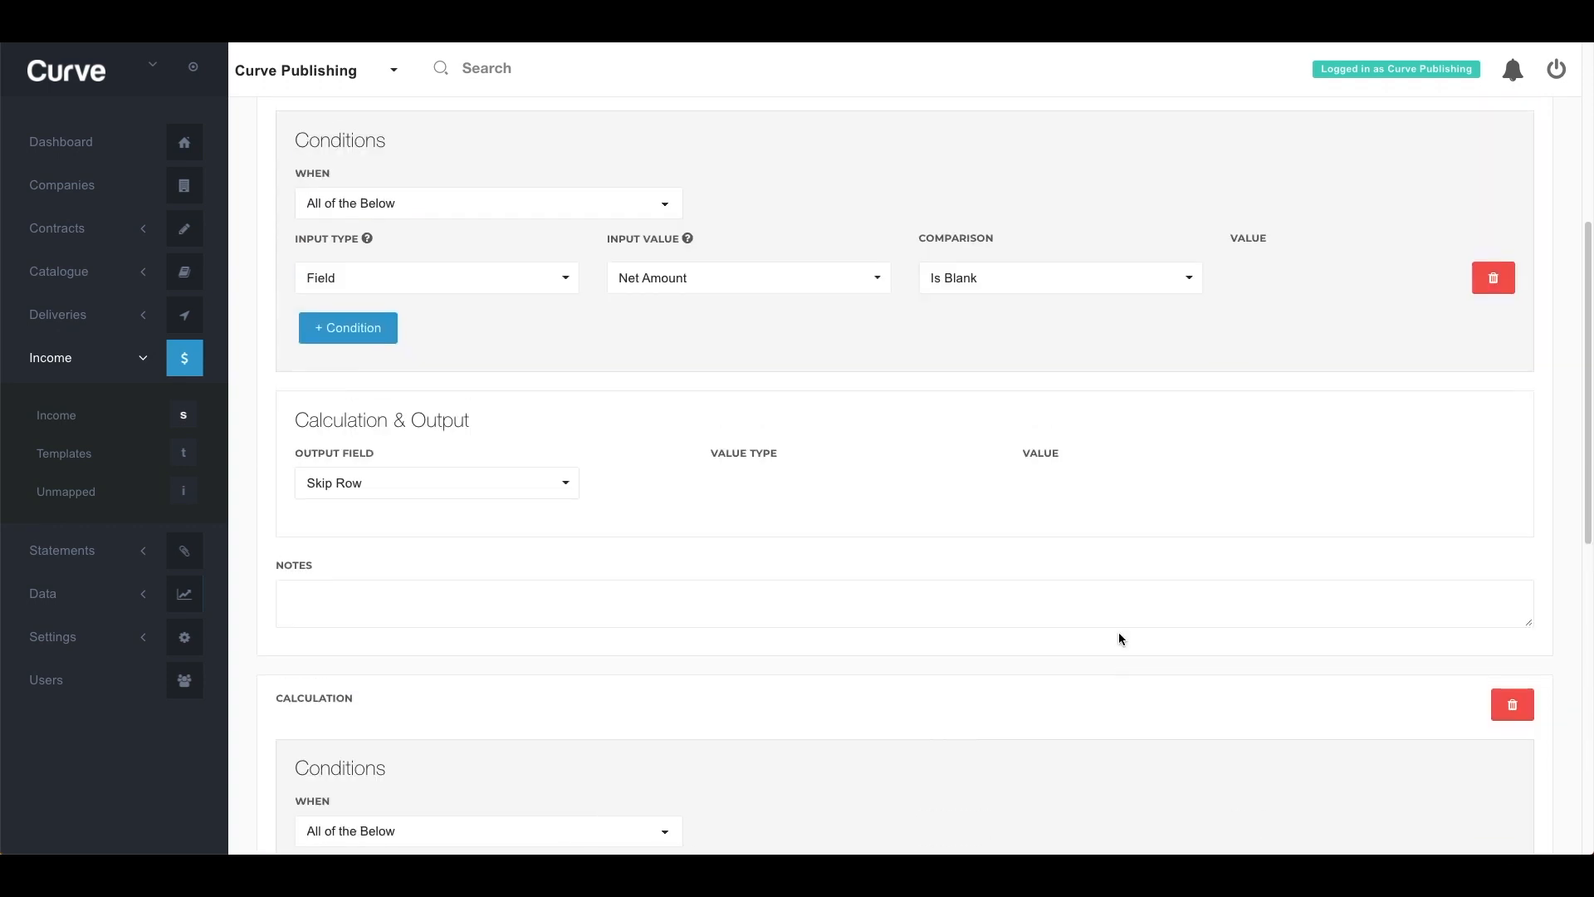
scroll(1118, 631, "up", 1)
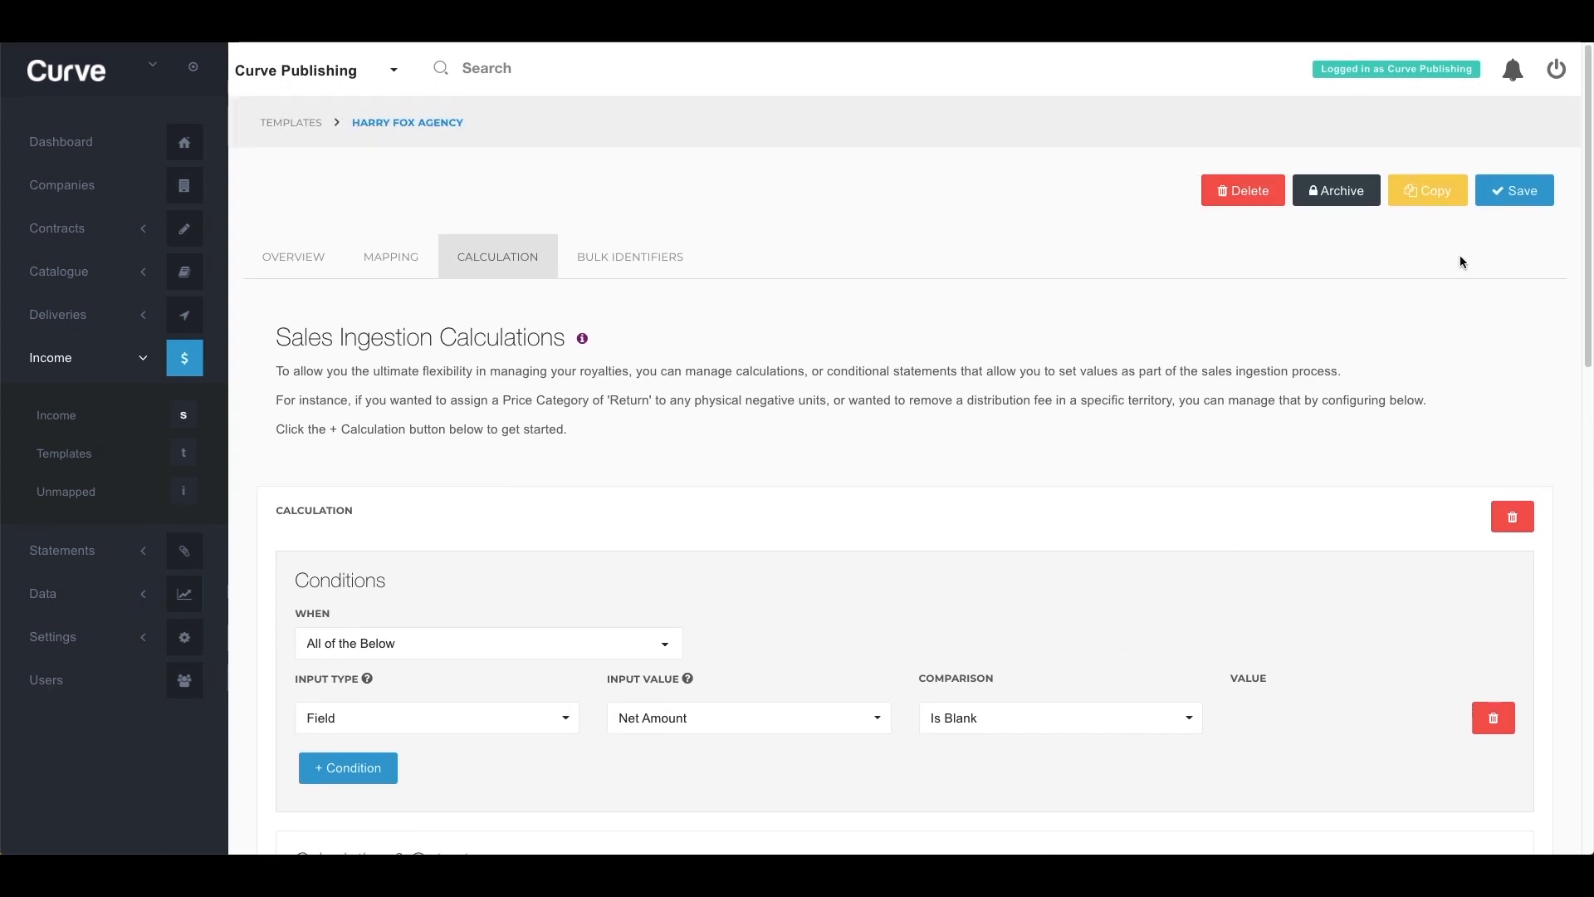
left_click(1515, 195)
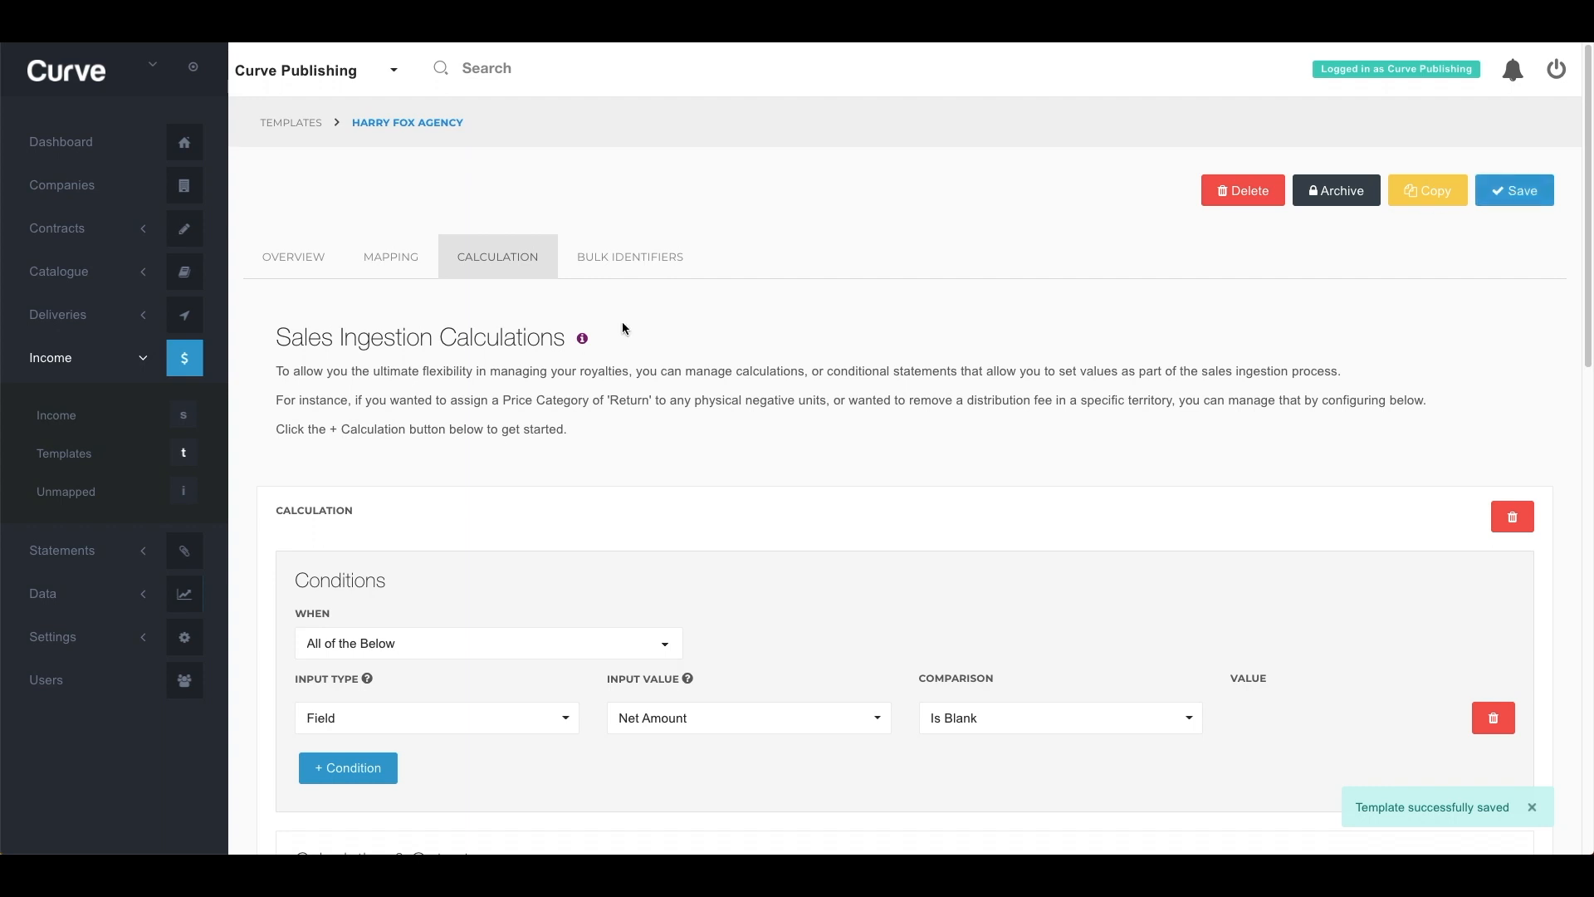
- Reingest the HFA - Publishing Demo sales file and refresh the sales list
left_click(63, 413)
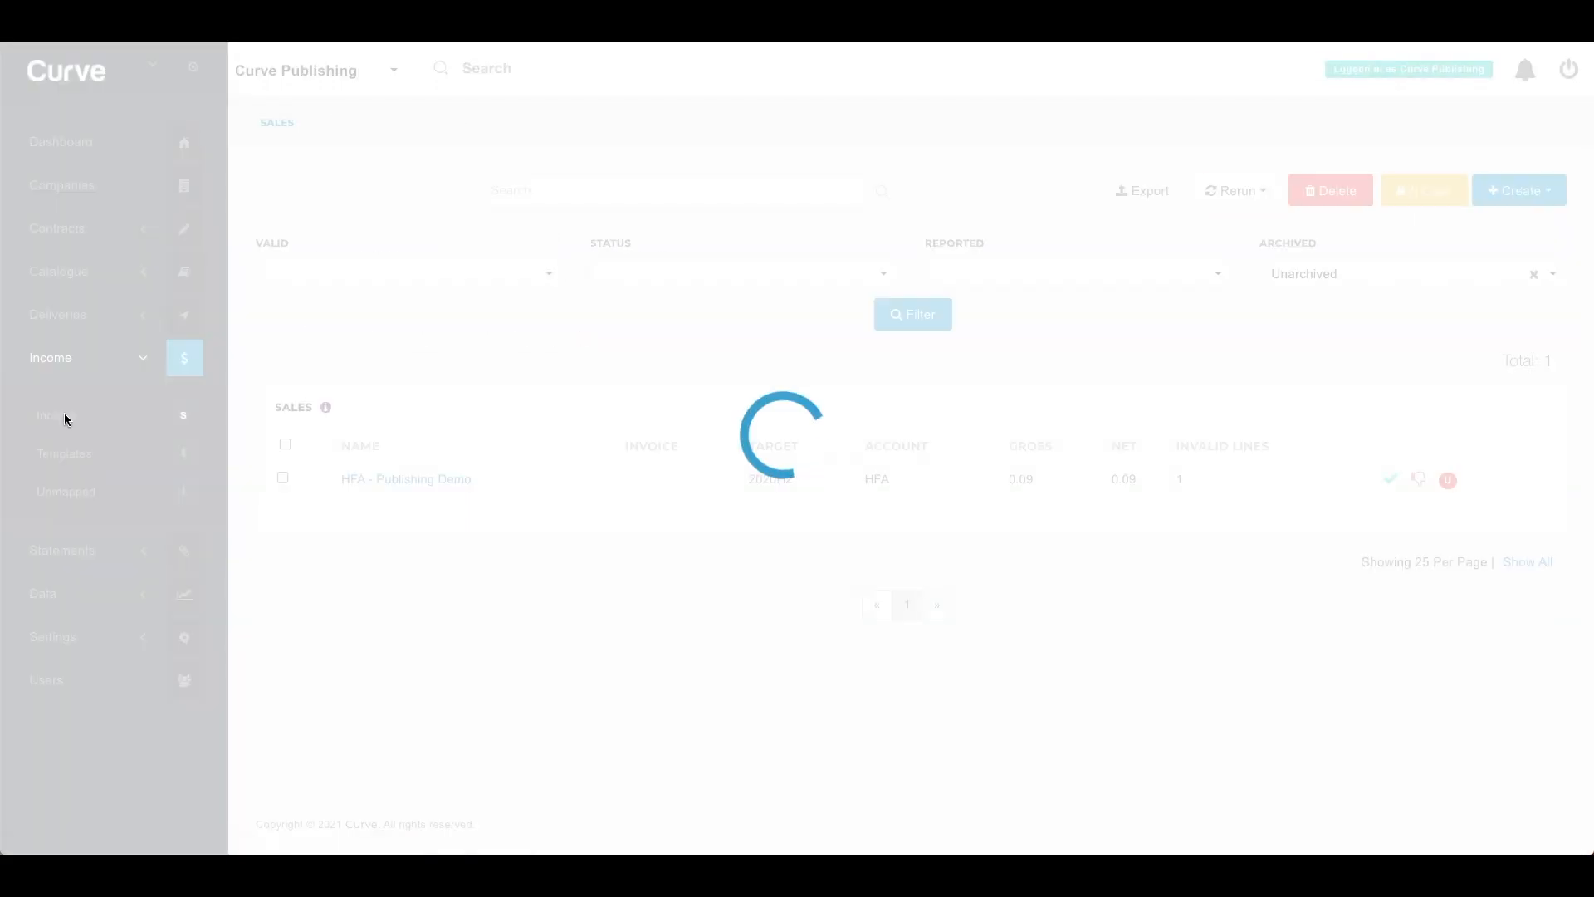
left_click(388, 479)
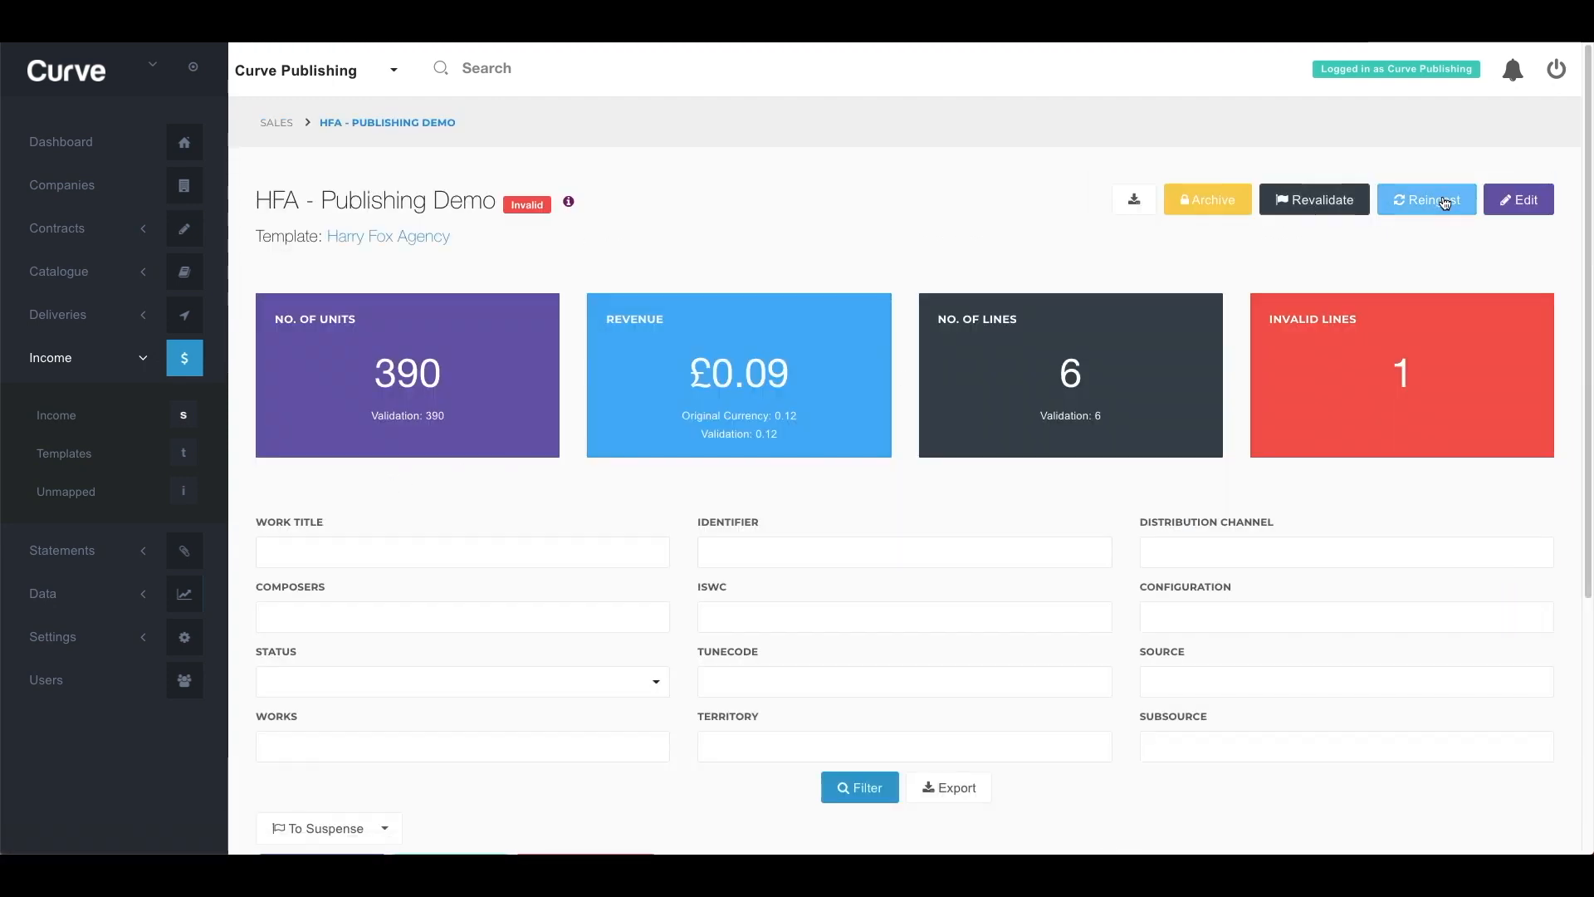
left_click(1444, 202)
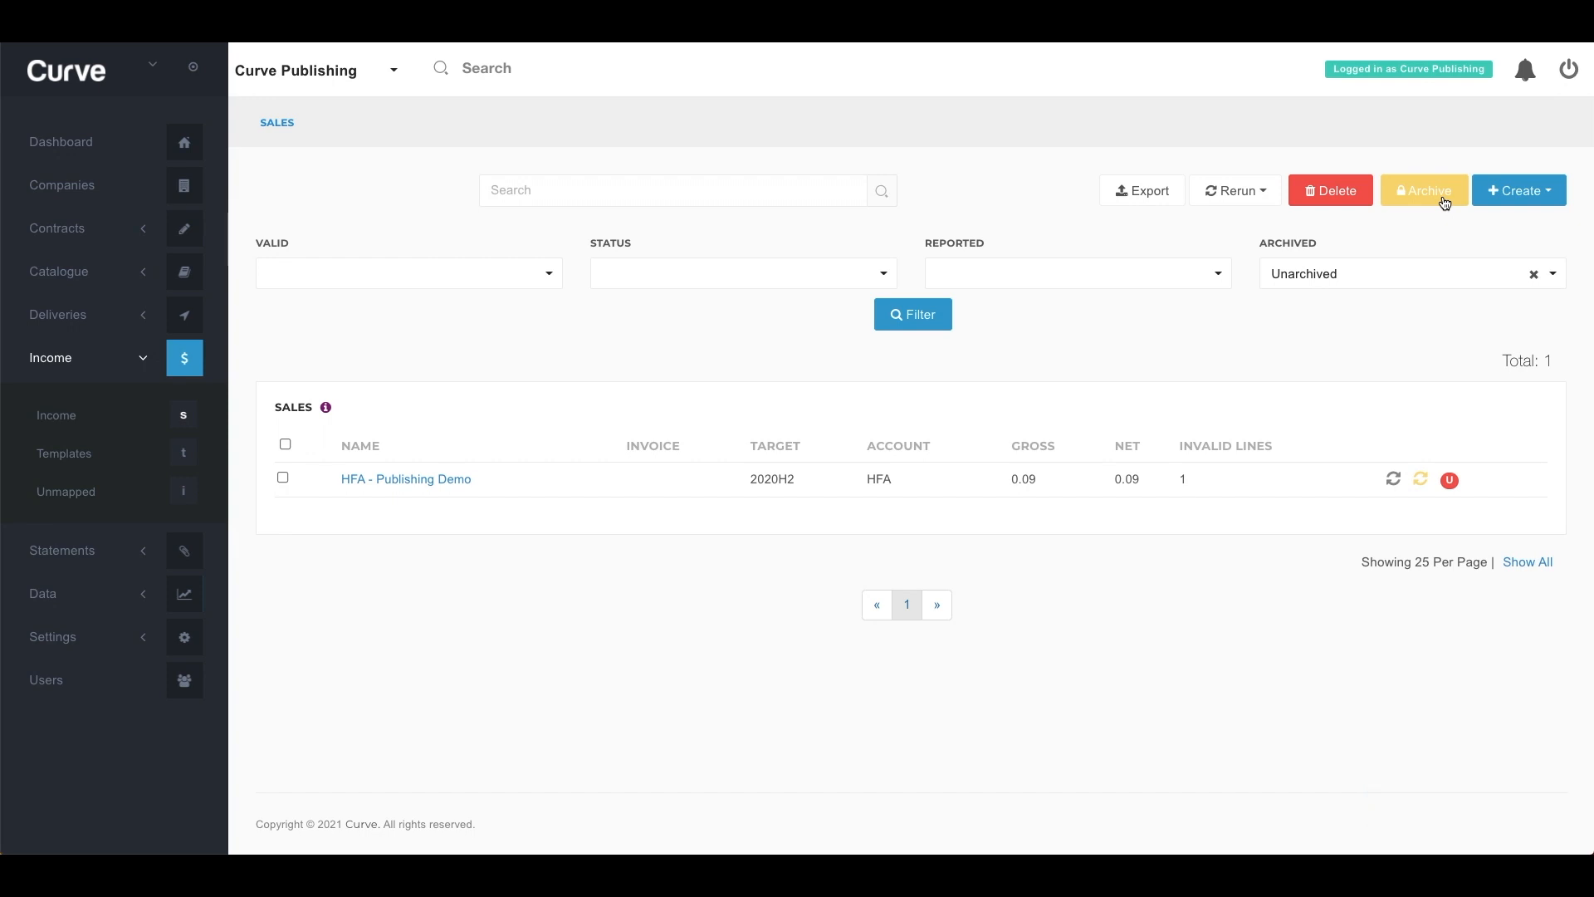
left_click(593, 195)
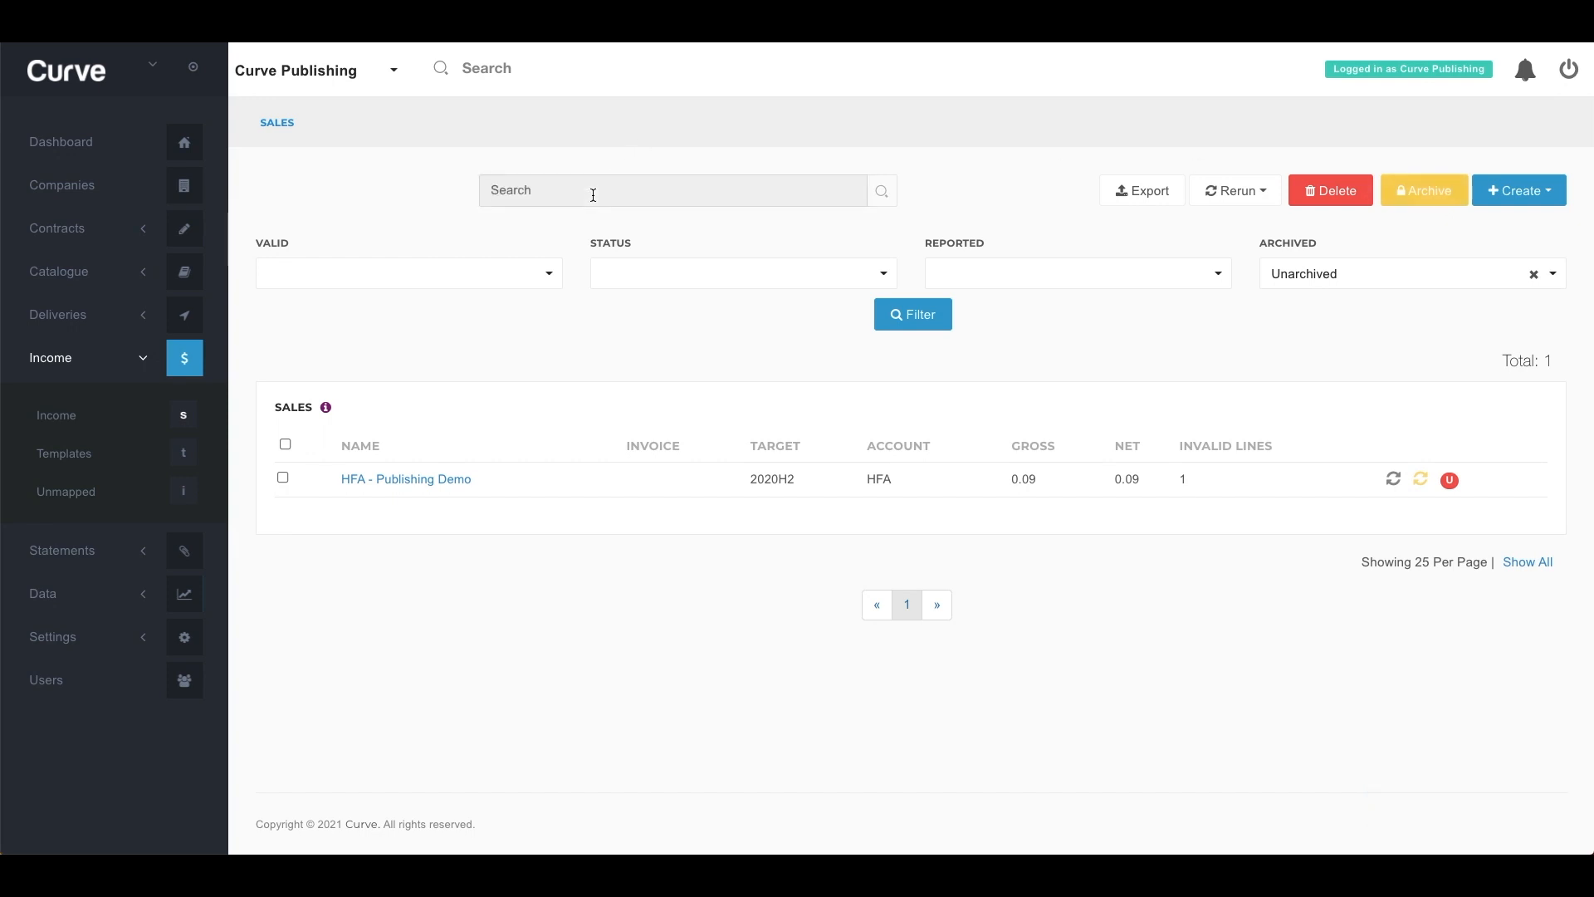
key("Return")
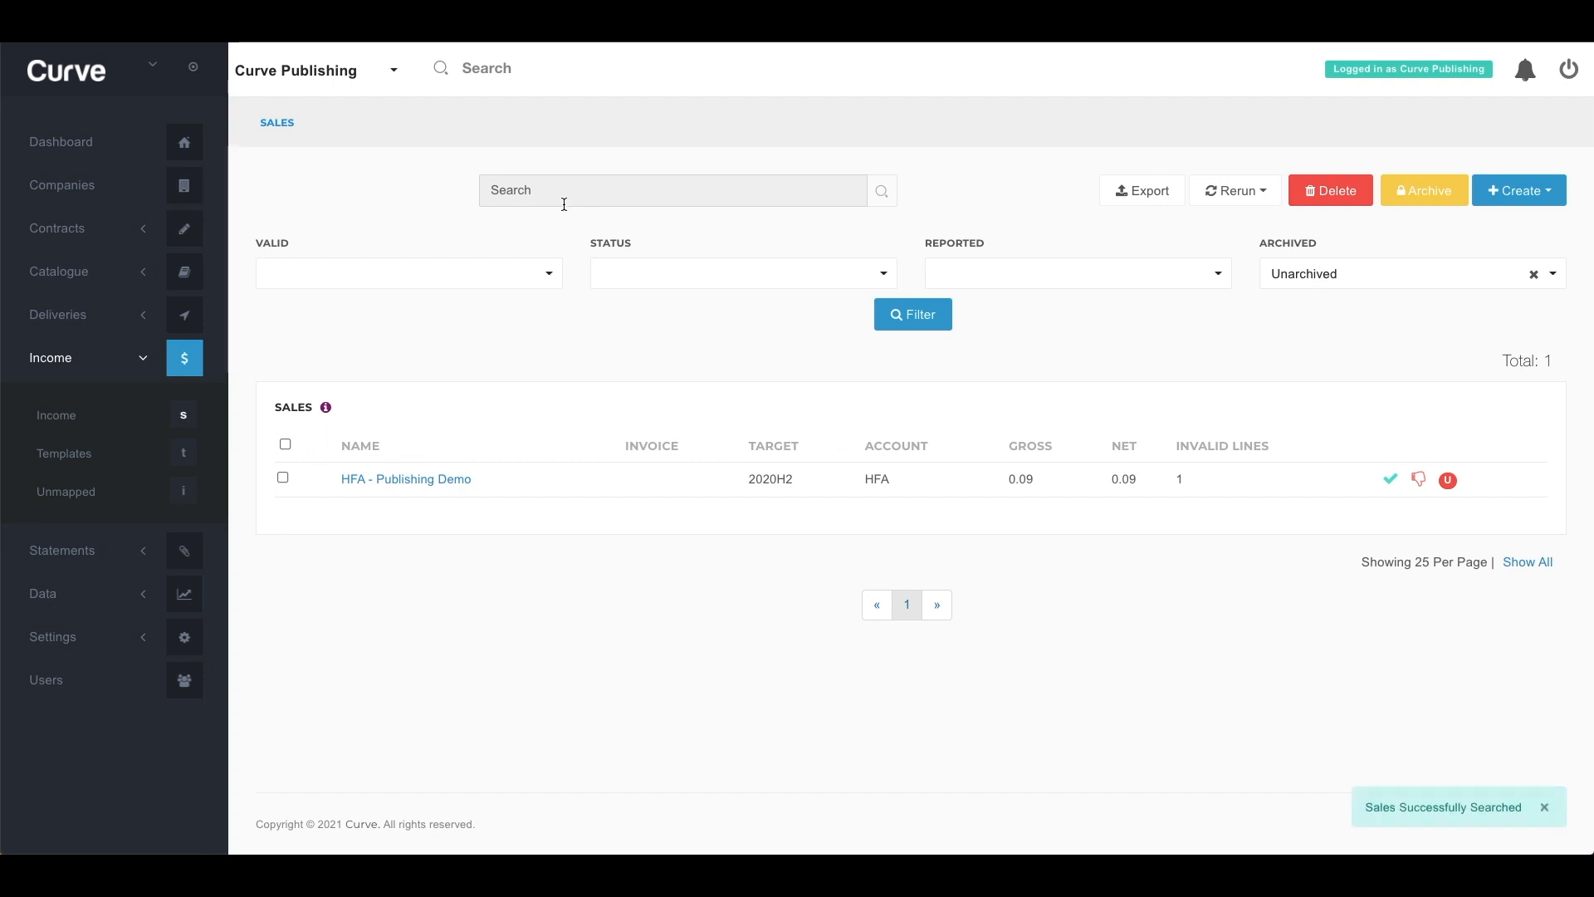
- Map the unmapped HFA work titled ROYALTY to the catalogue work Royalty, CU53PU
left_click(84, 494)
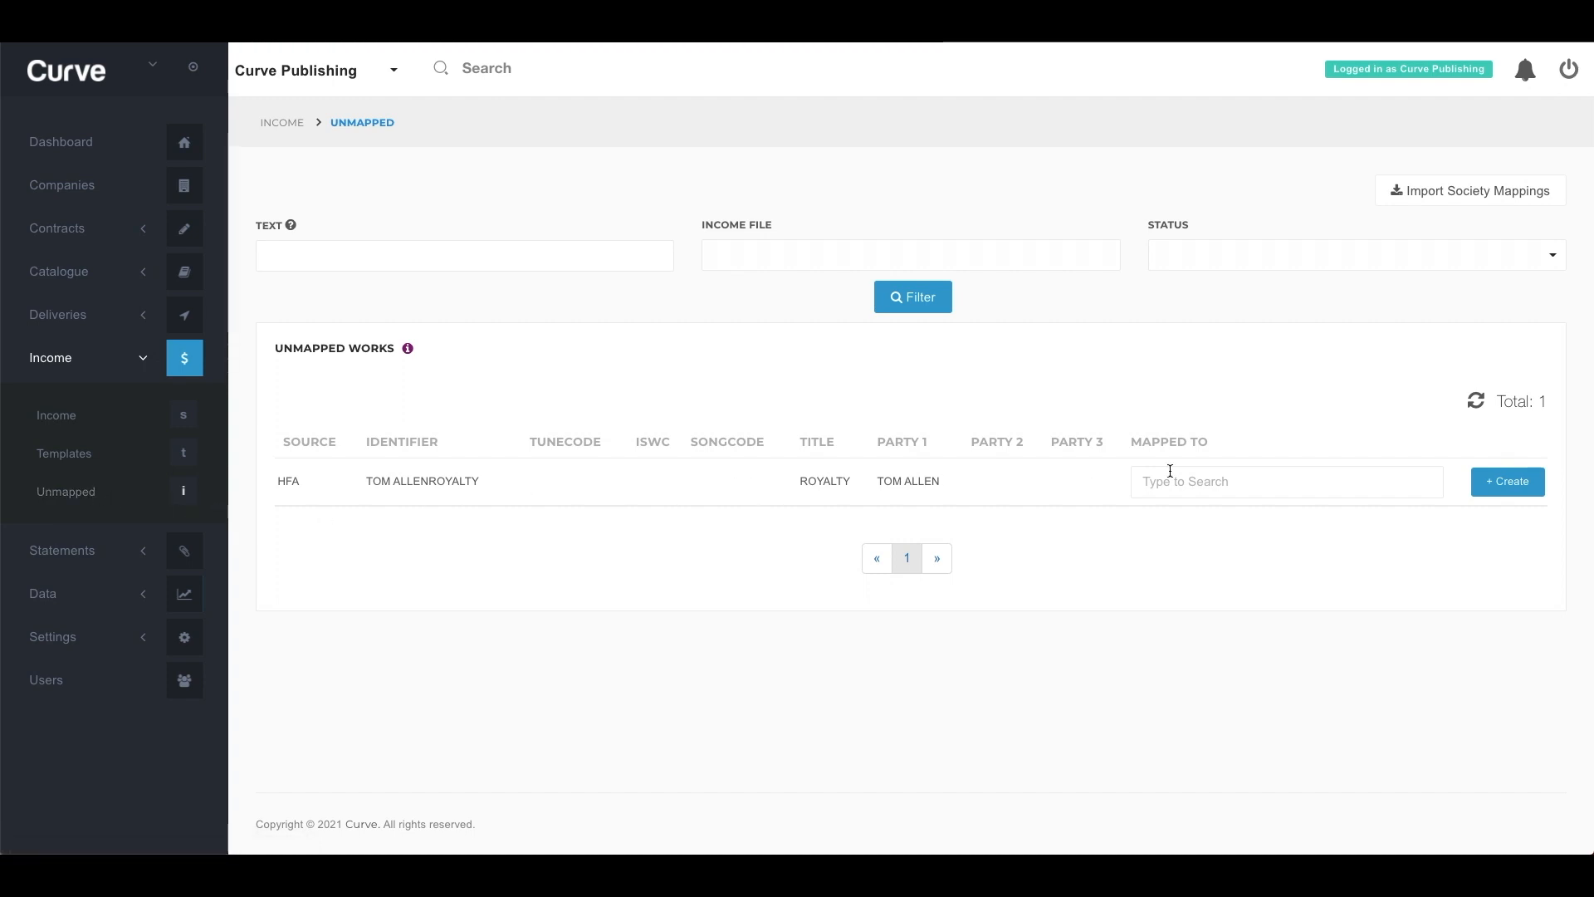
left_click(1230, 477)
type("Royal")
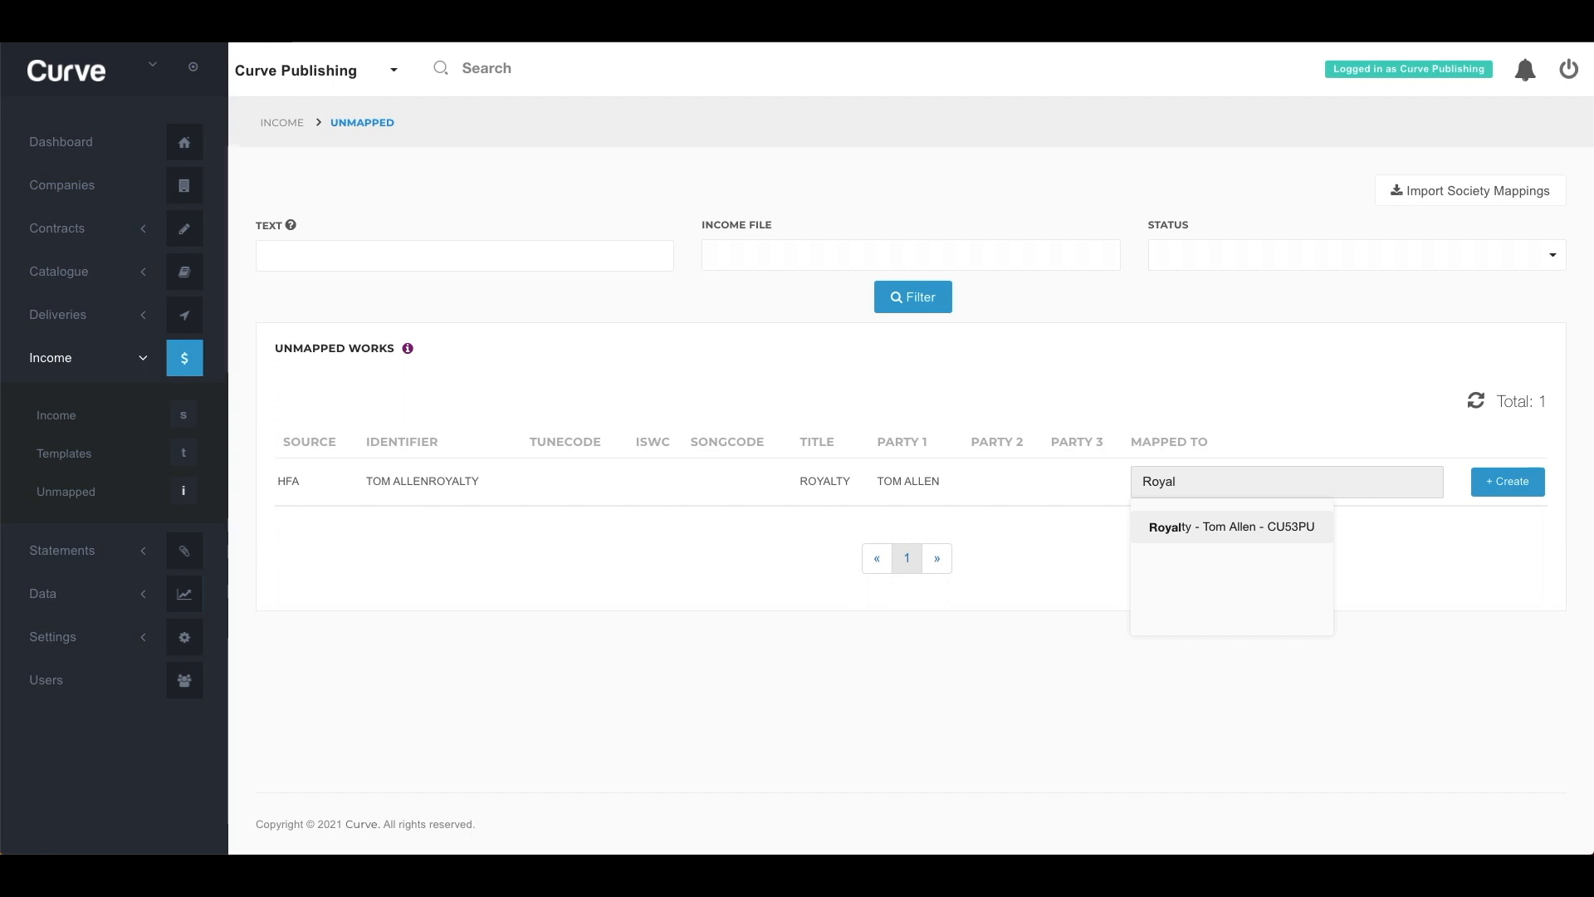
left_click(1218, 524)
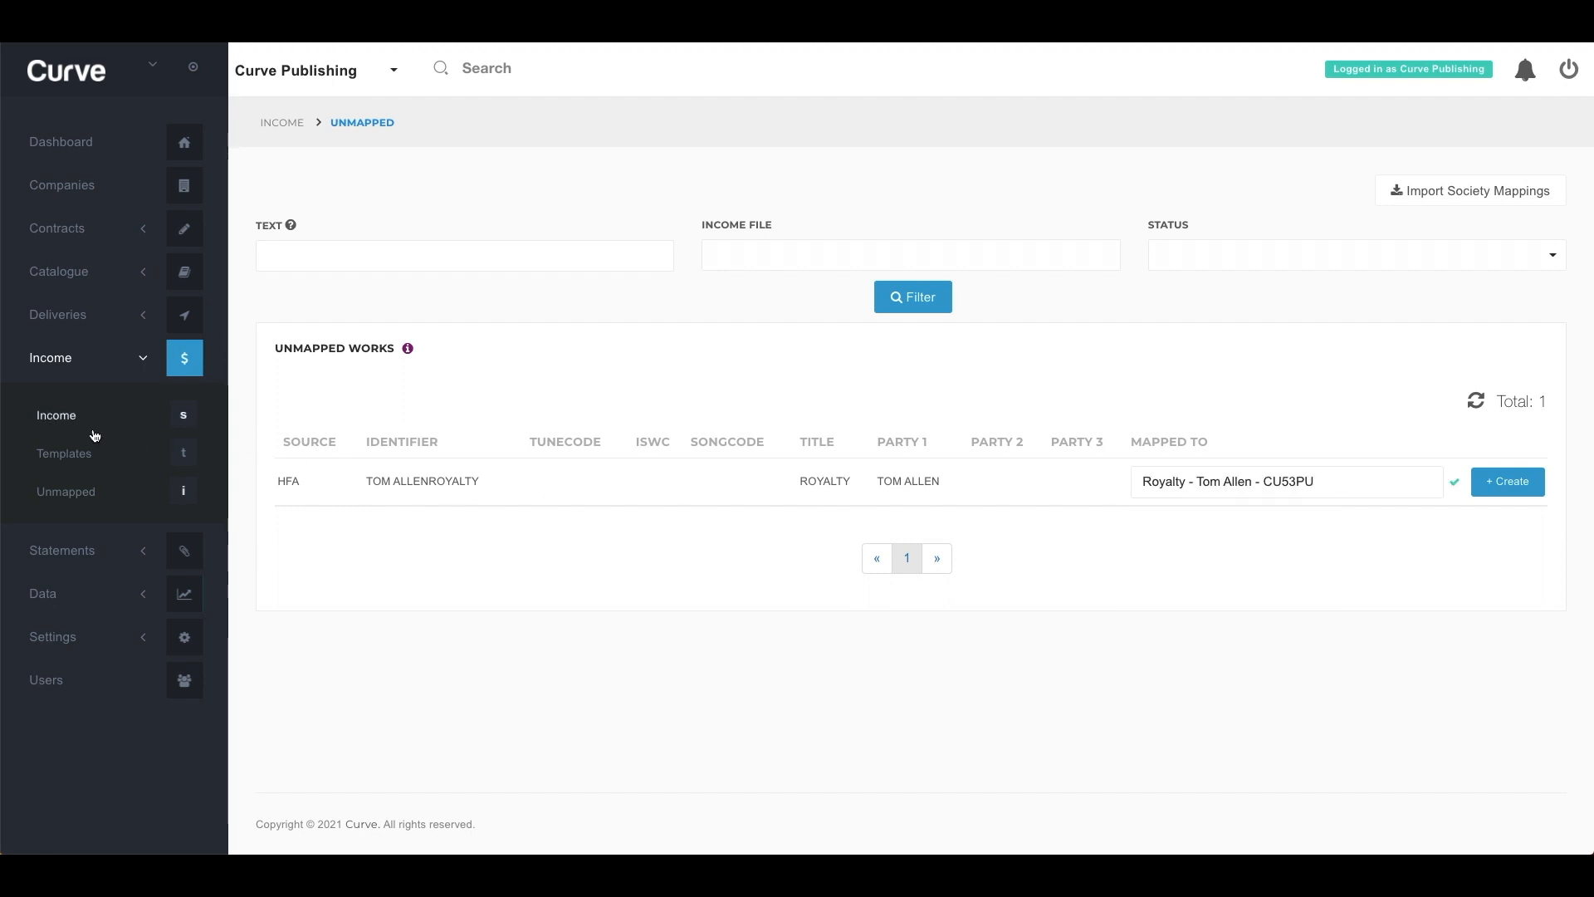
- Revalidate the HFA - Publishing Demo sales file and reopen it
left_click(72, 417)
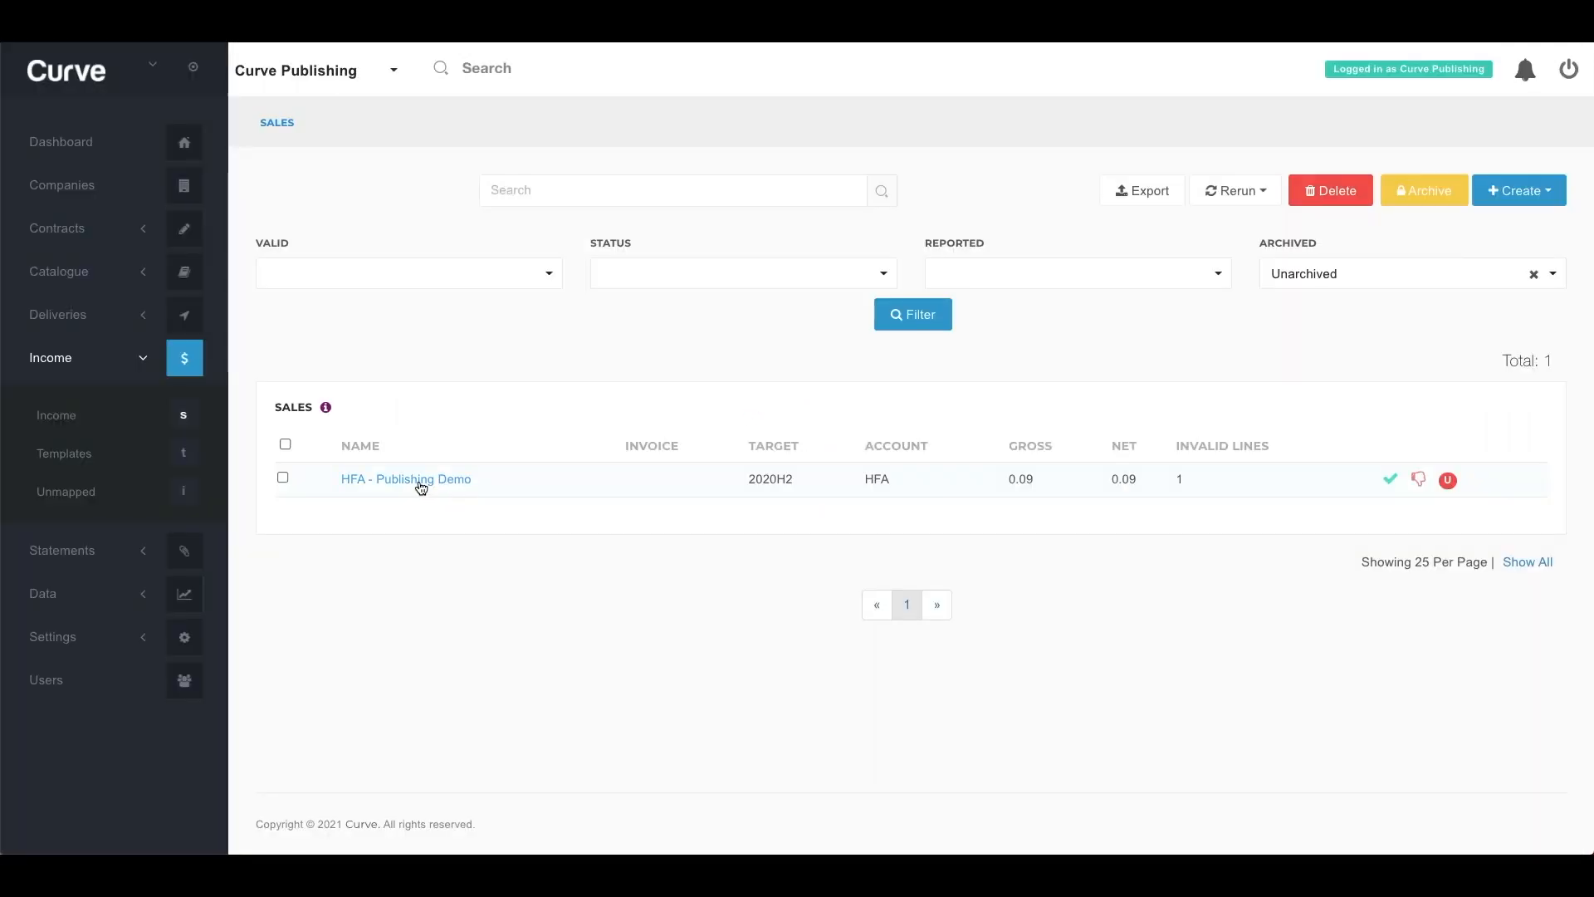
left_click(419, 480)
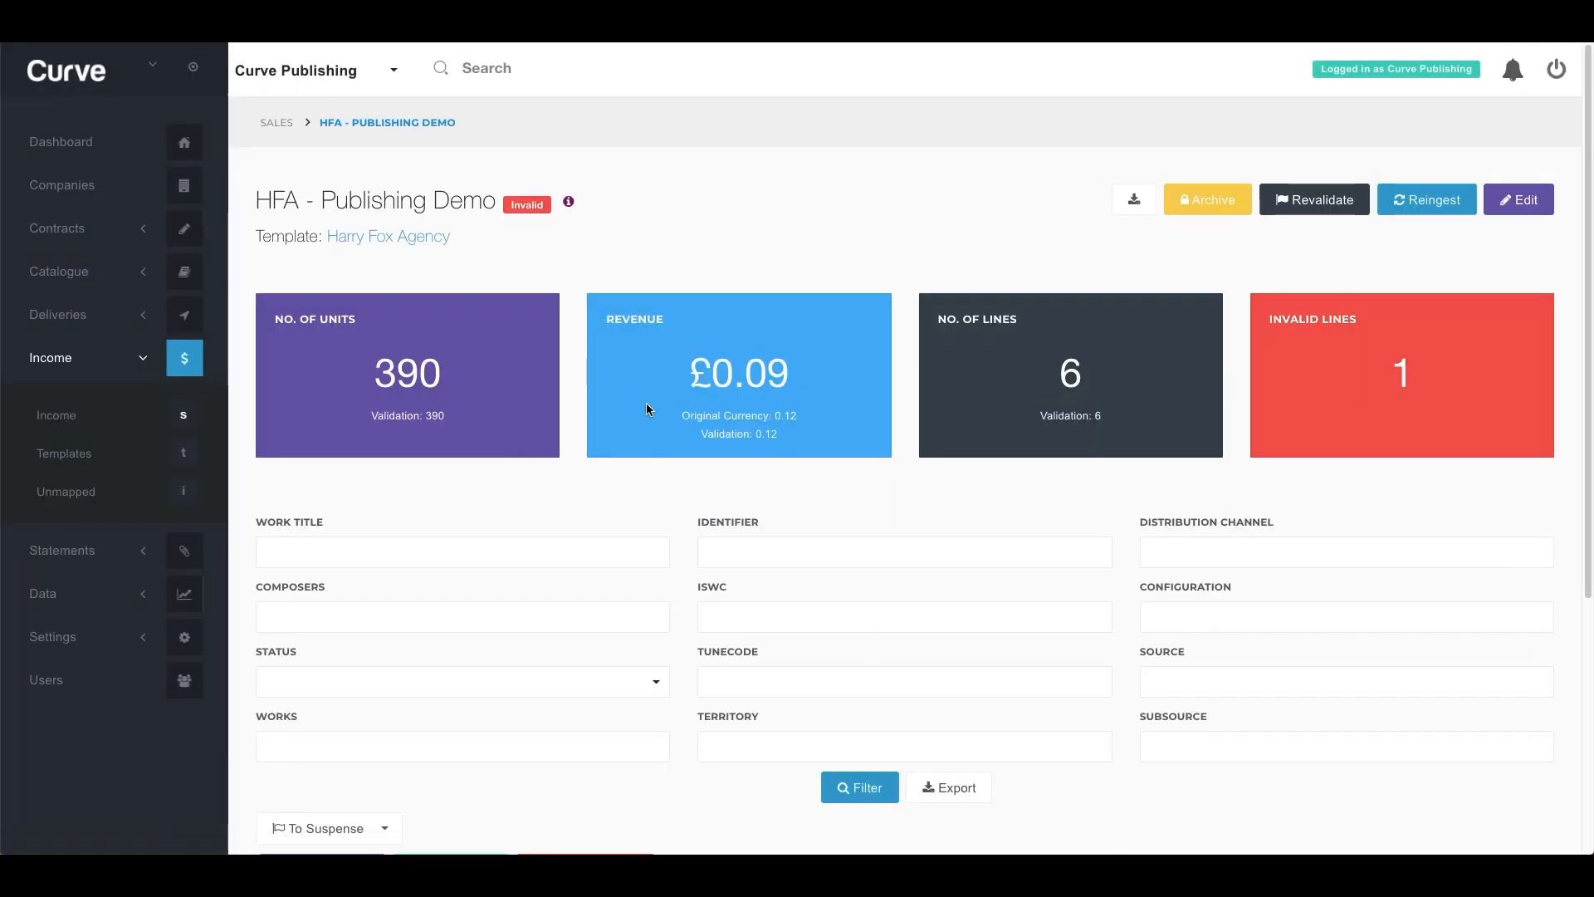
left_click(1318, 199)
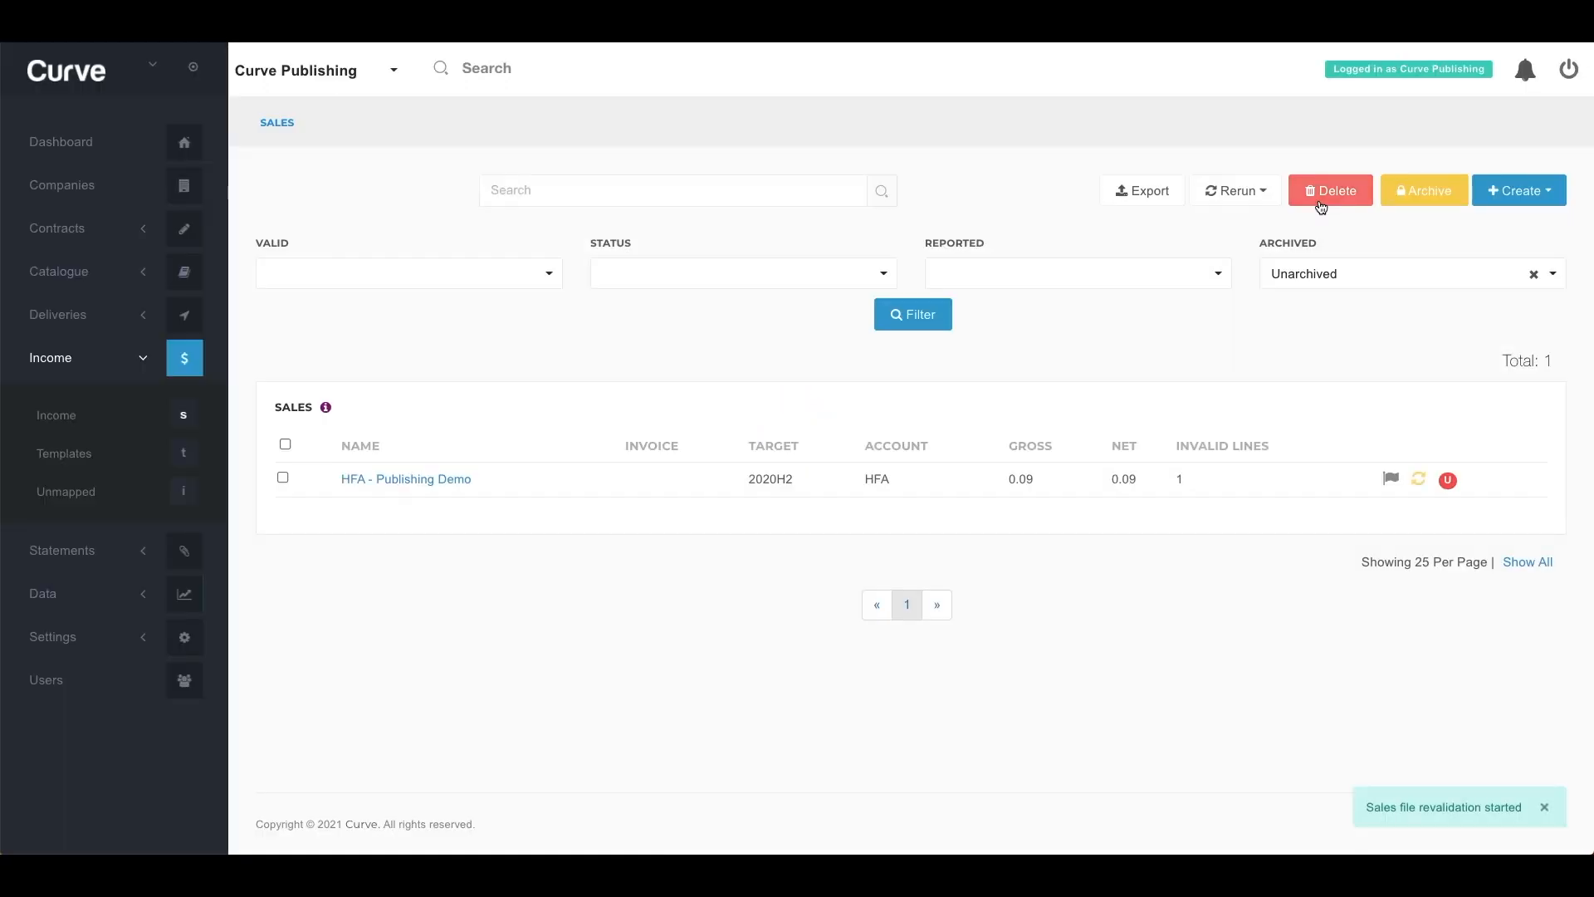
left_click(424, 480)
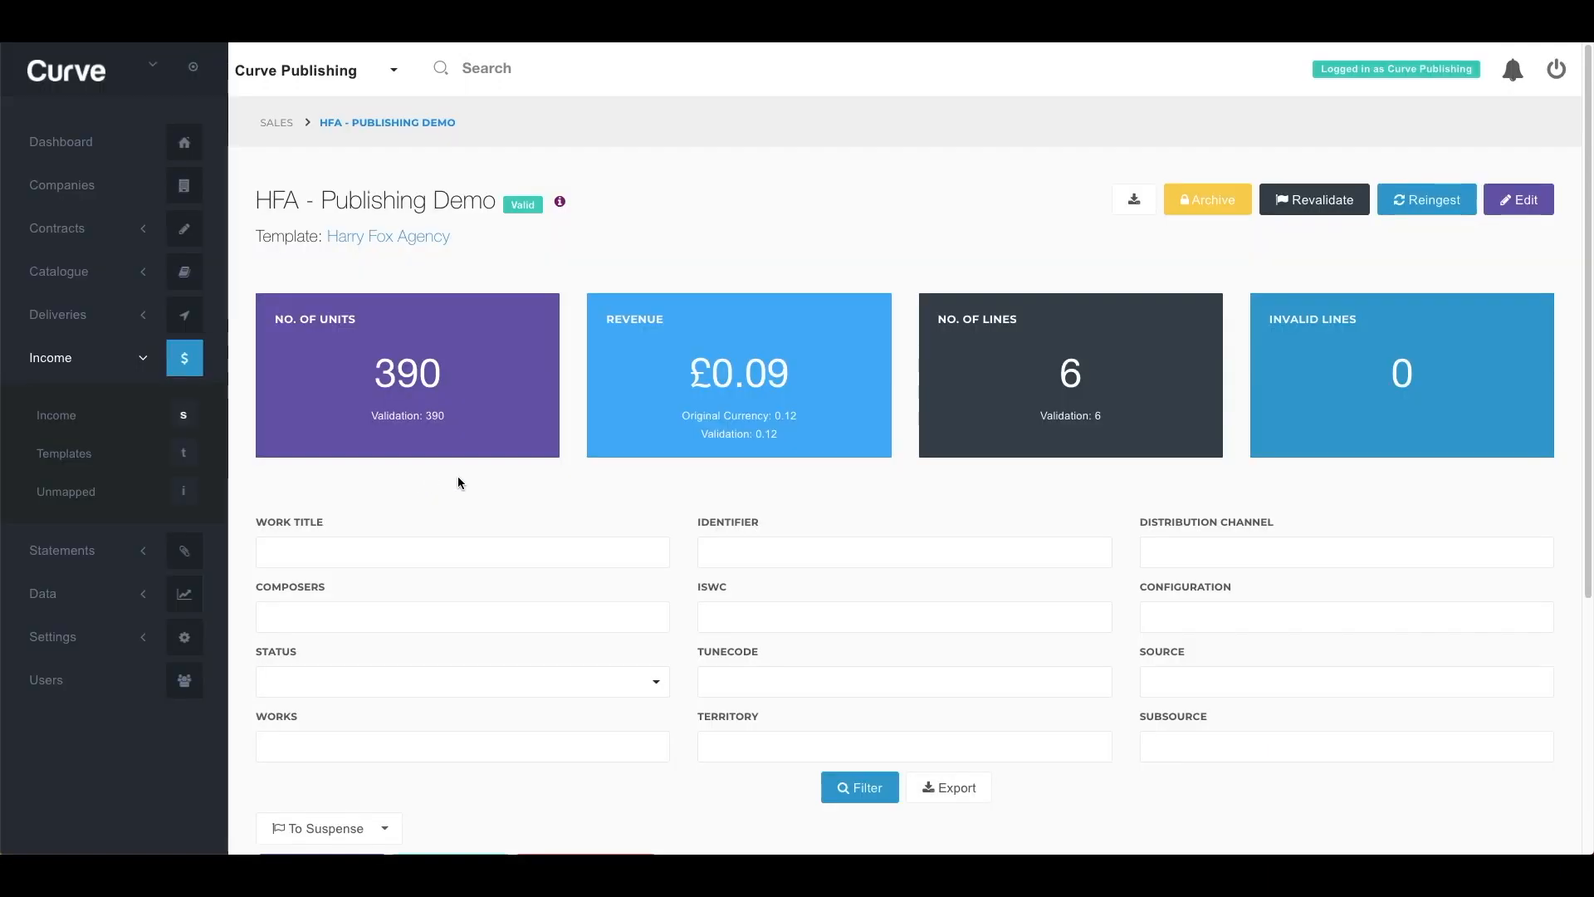